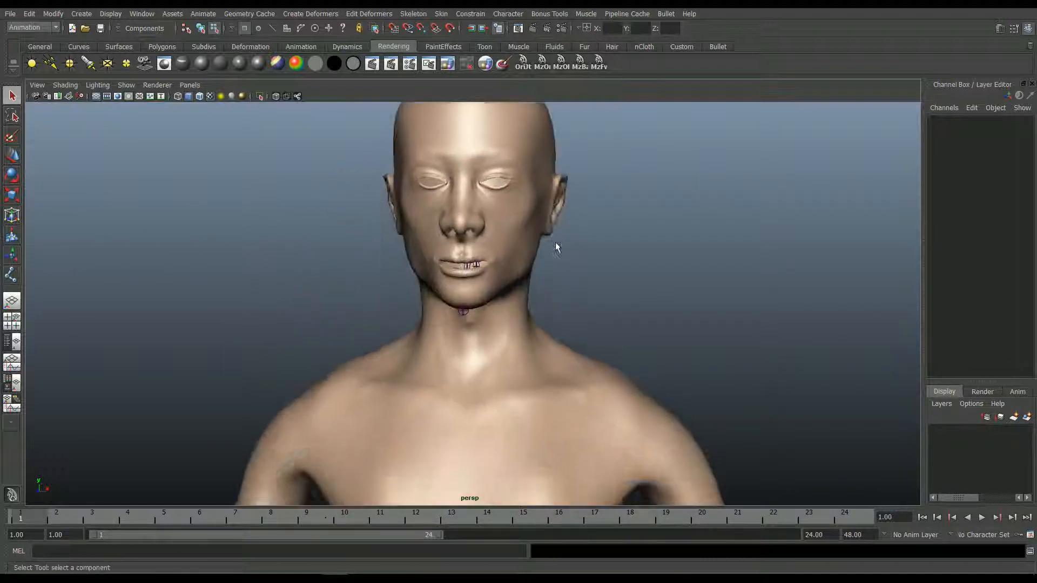
Step: Return the body mesh from component mode to object mode and select the whole mesh
scroll(544, 289, down, 8)
alt+drag(533, 329, 541, 271)
scroll(520, 287, up, 4)
alt+middle_drag(529, 224, 511, 356)
alt+drag(511, 356, 365, 265)
click(437, 158)
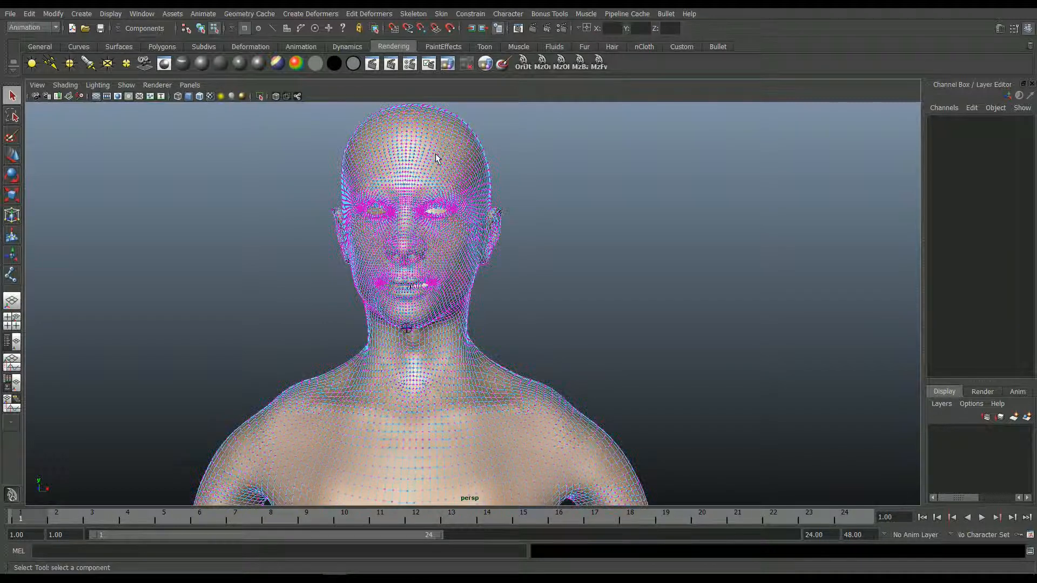
right_drag(437, 158, 479, 144)
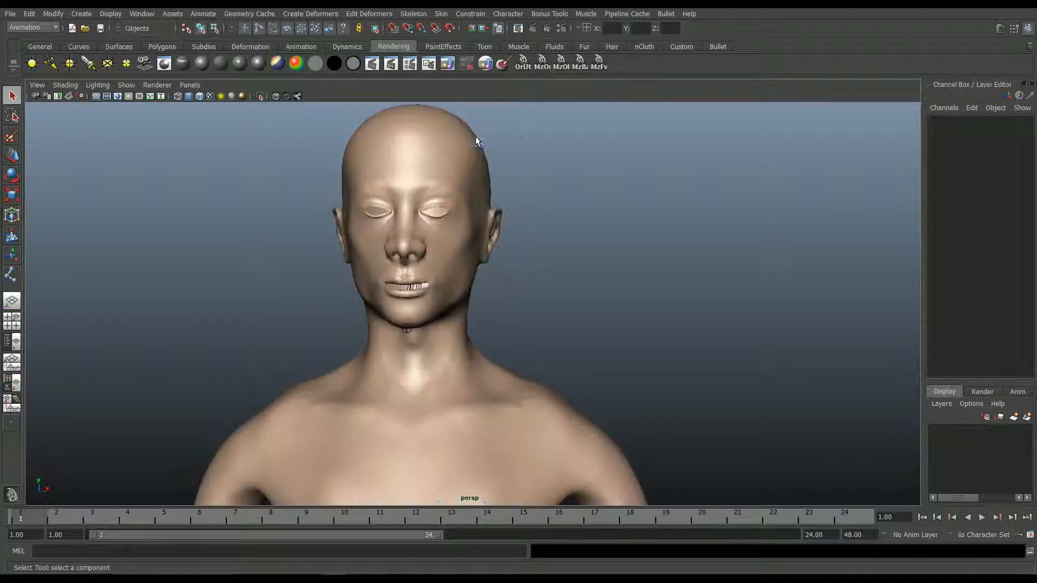
click(463, 153)
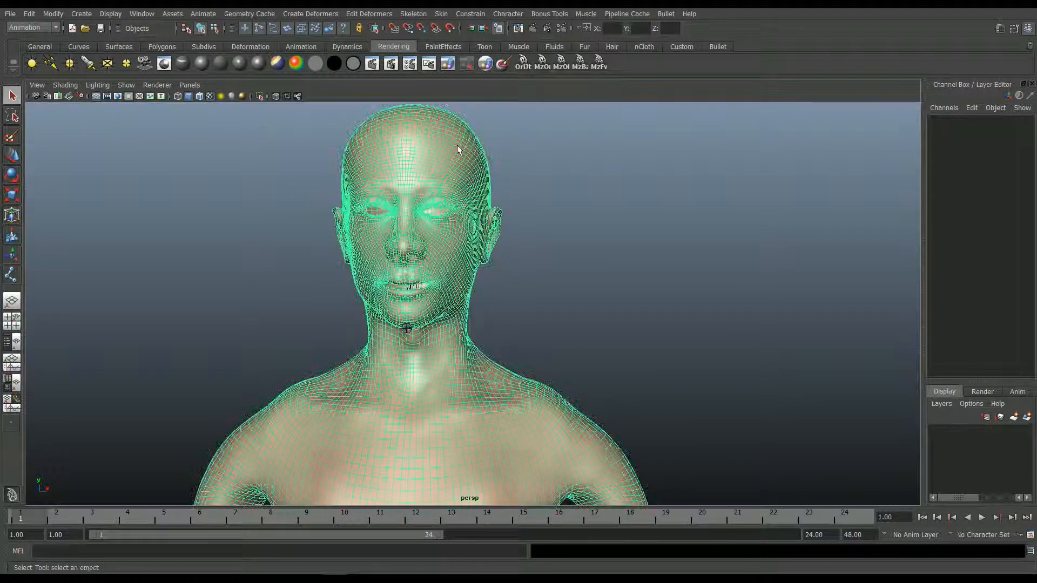
Step: Examine the selected body mesh's UV layout in the UV Texture Editor, and close the editor
click(141, 14)
mouse_move(176, 203)
click(196, 177)
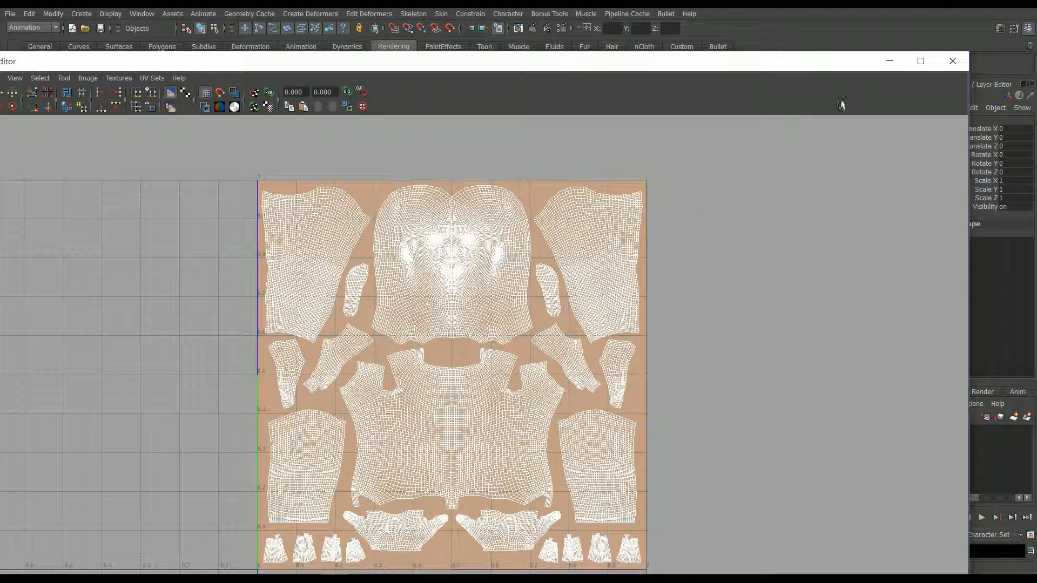
click(952, 60)
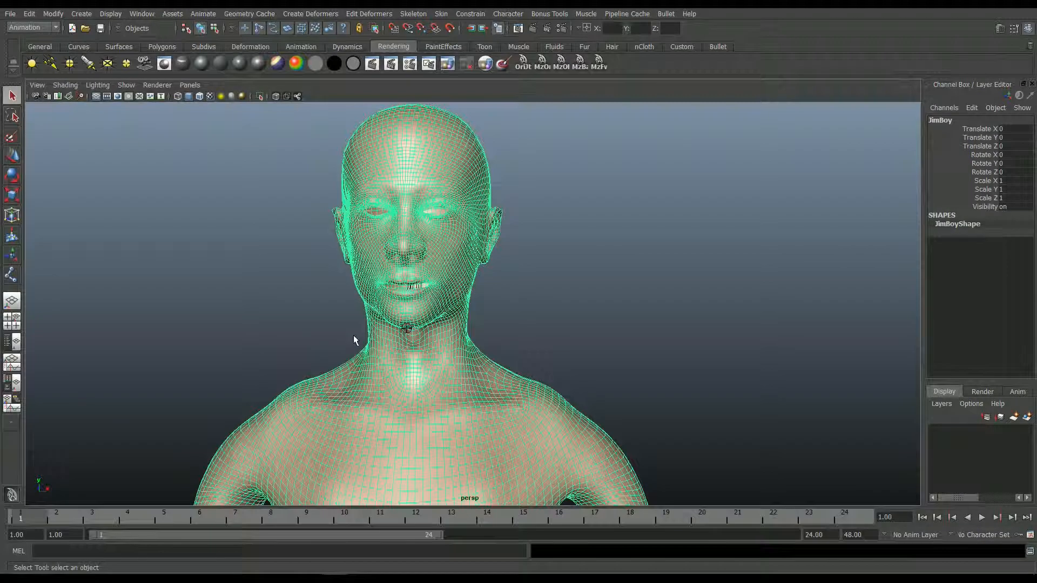
Step: Send the selected body mesh to Mudbox as a new scene
click(9, 14)
mouse_move(62, 169)
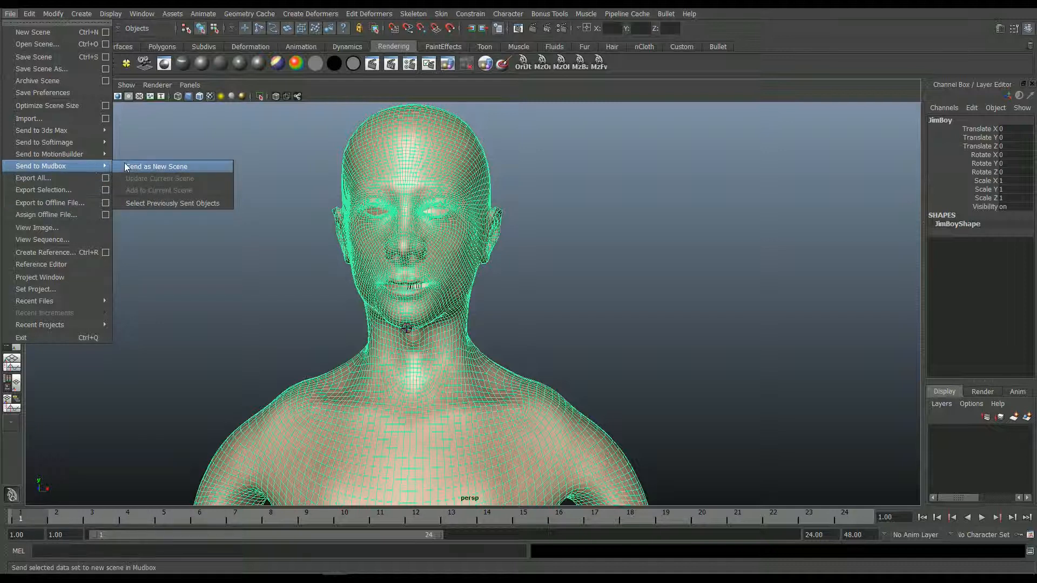
click(170, 167)
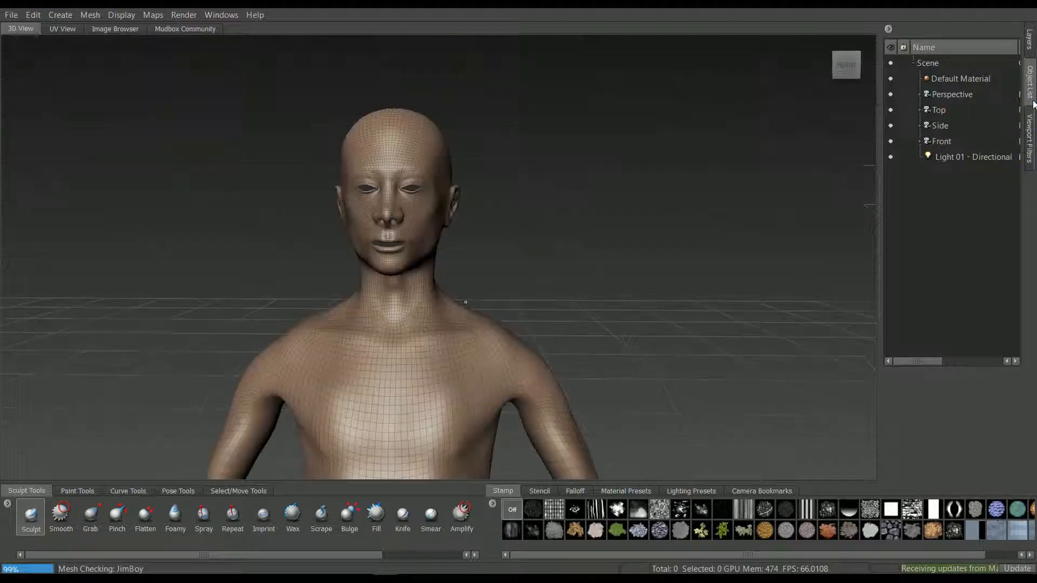
Step: Rename the JimBoy mesh as JimRaiseBrow
alt+middle_drag(411, 170, 406, 146)
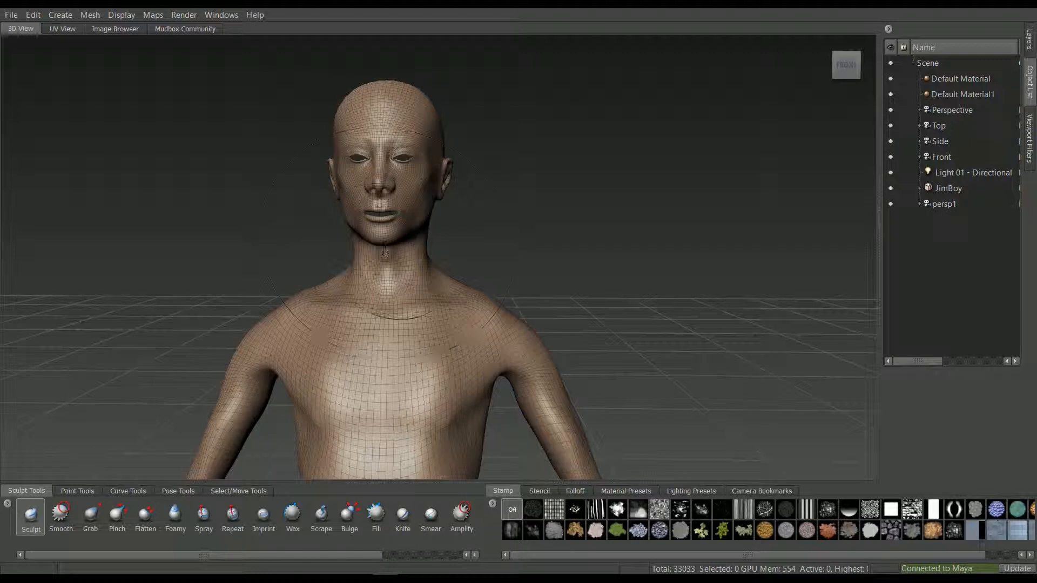
click(952, 189)
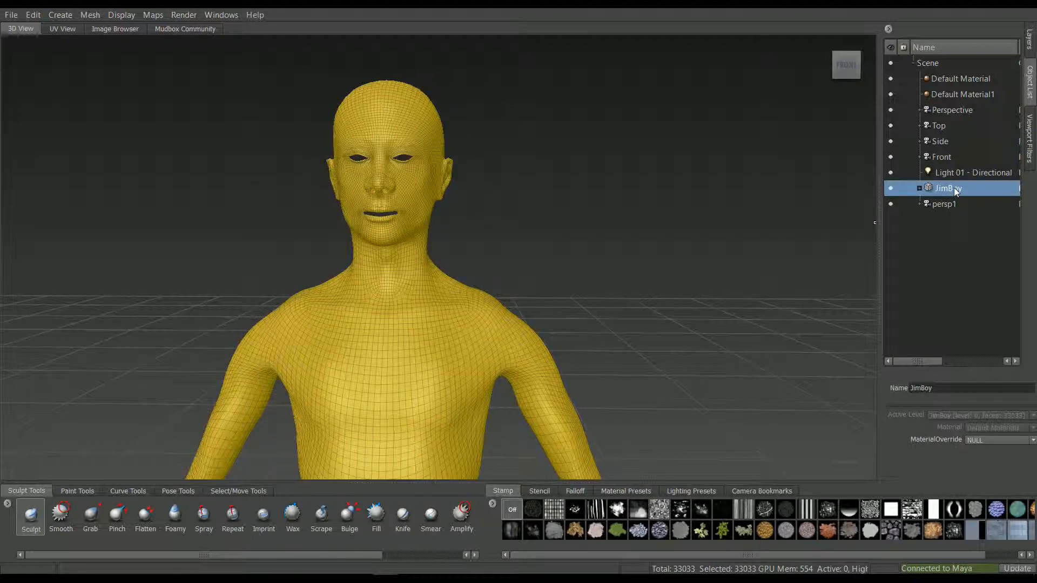
right_click(953, 187)
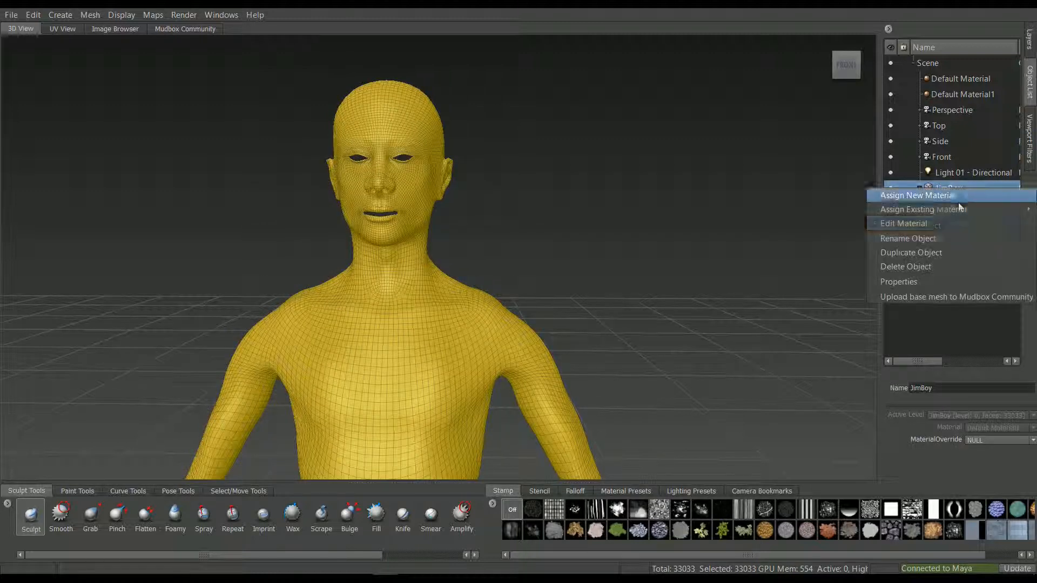
click(960, 239)
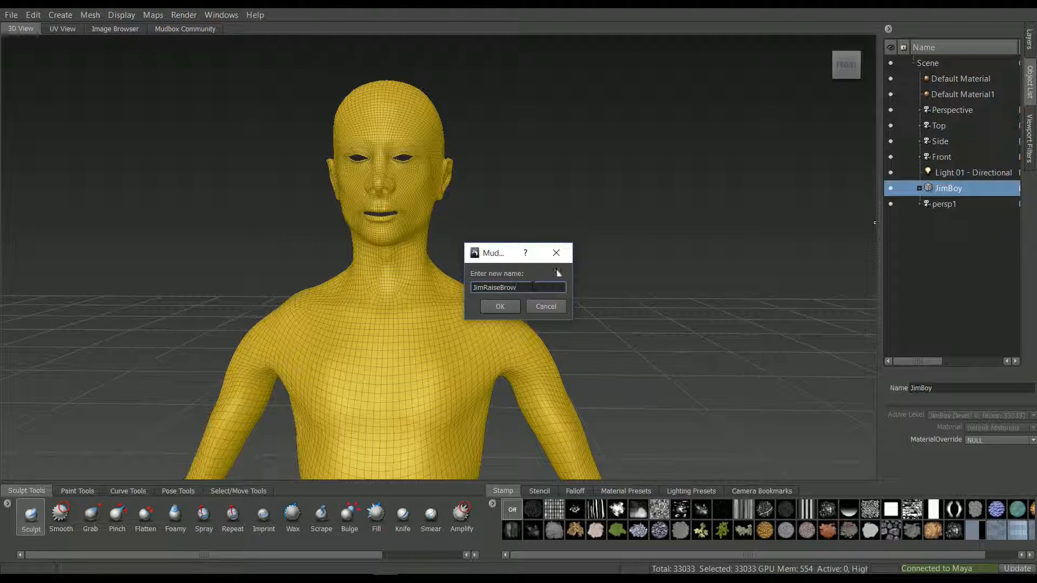
click(500, 306)
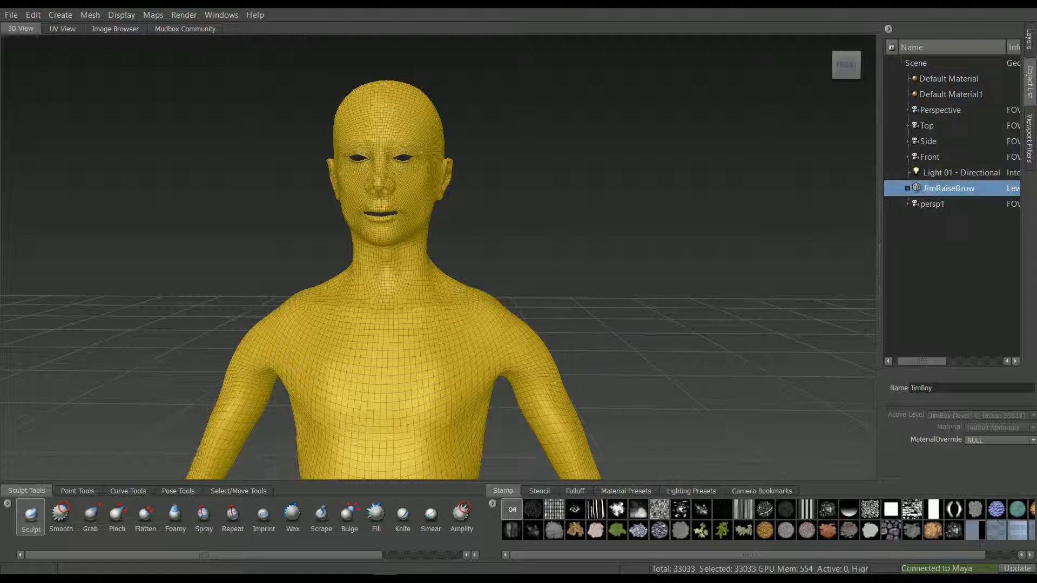
Step: Save the scene as JimRaiseBrow in the project's clips/JimClips folder, replacing the existing file
click(11, 15)
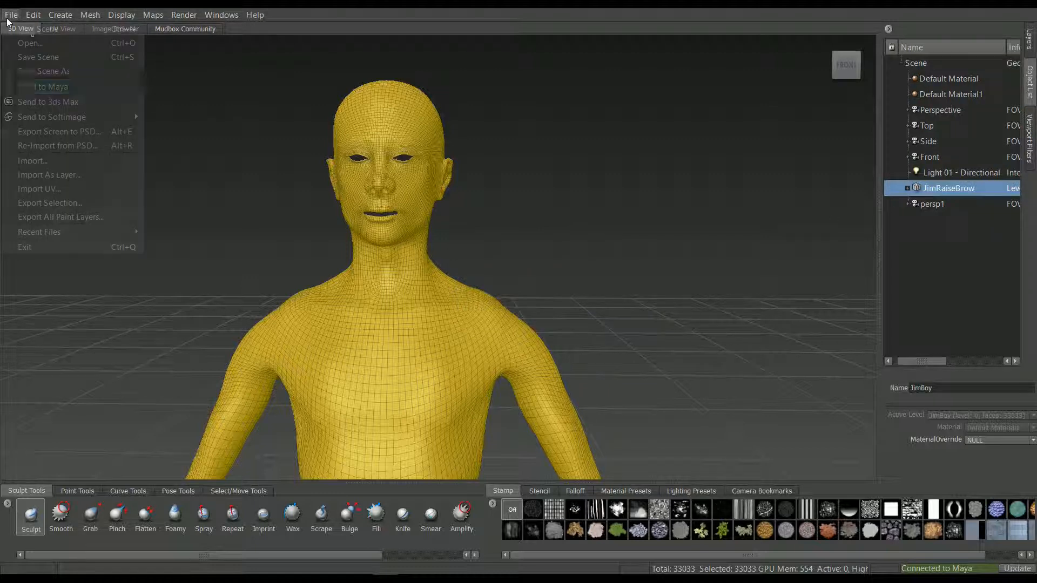
click(52, 71)
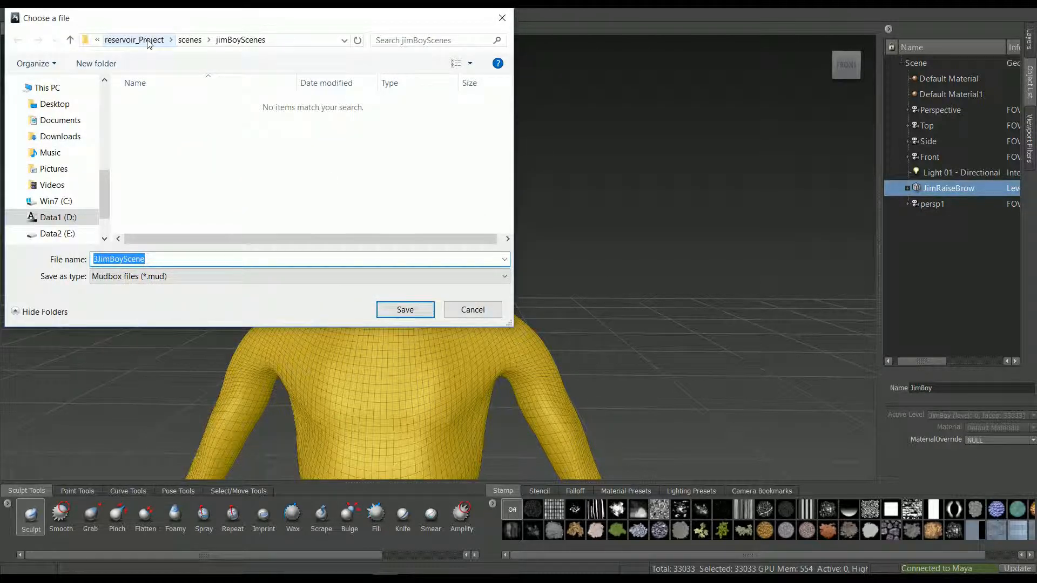
click(149, 42)
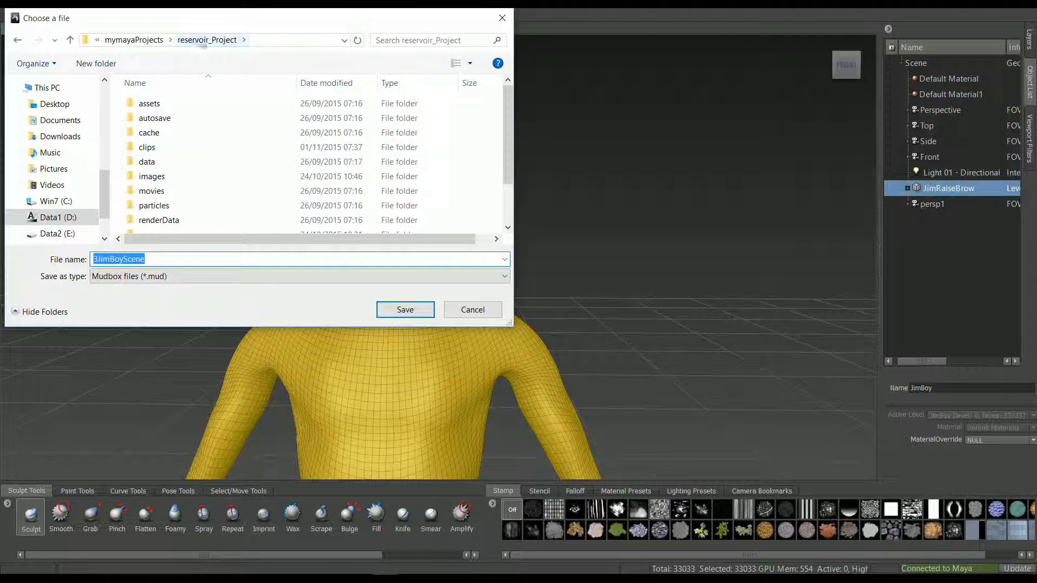
double_click(198, 147)
double_click(180, 104)
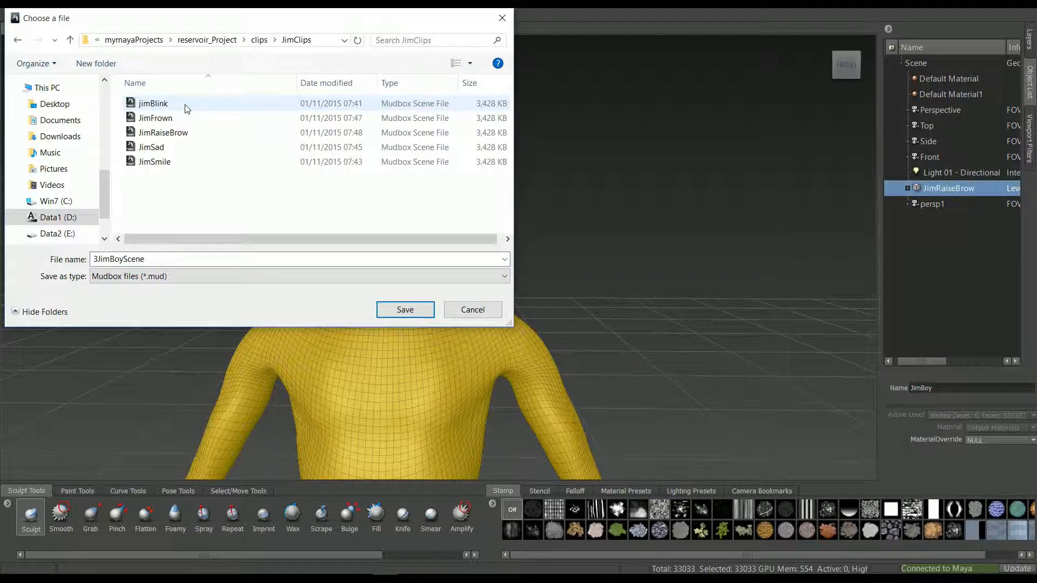
click(187, 137)
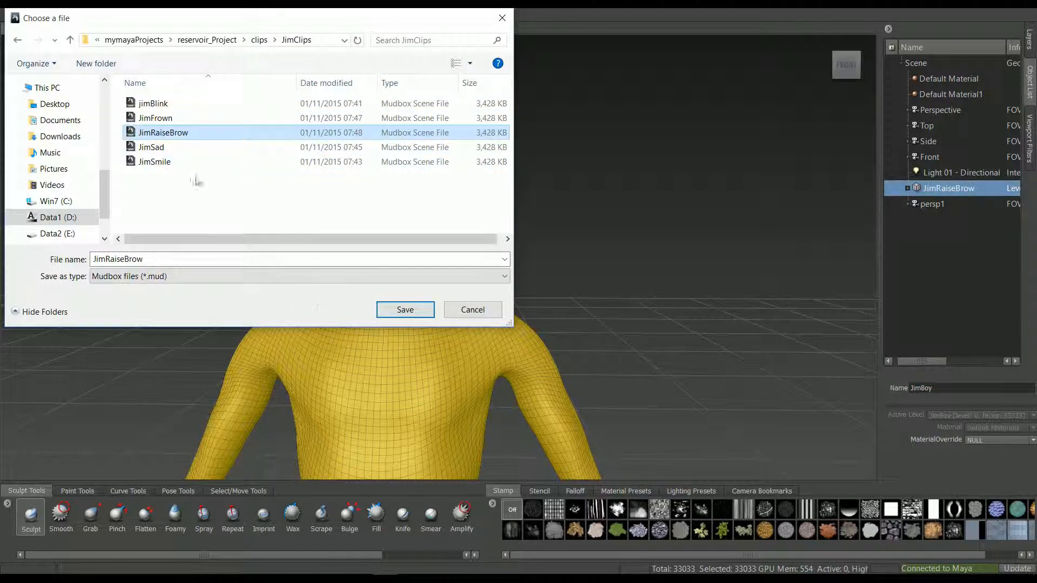
click(405, 309)
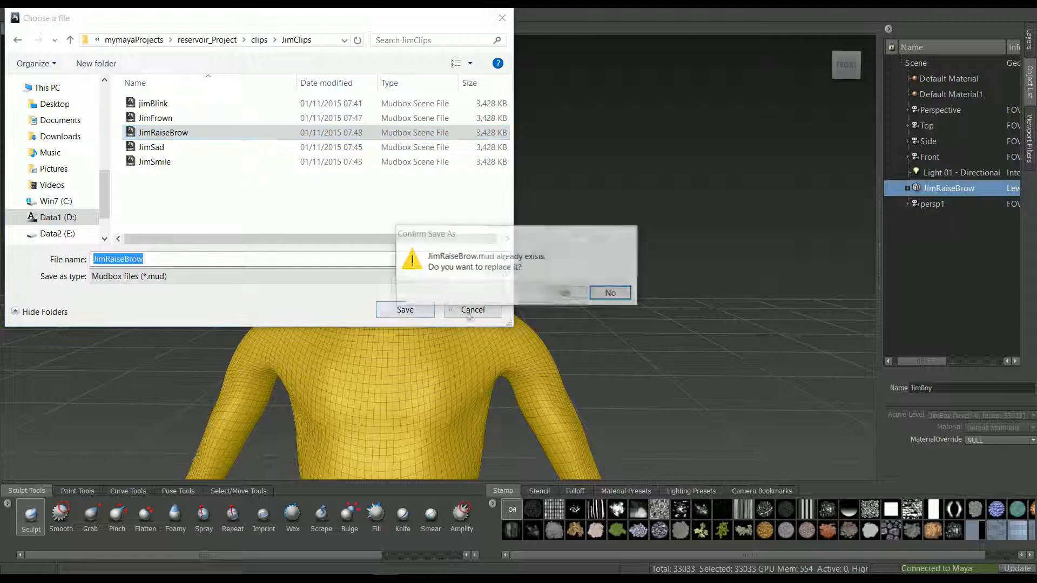
click(565, 292)
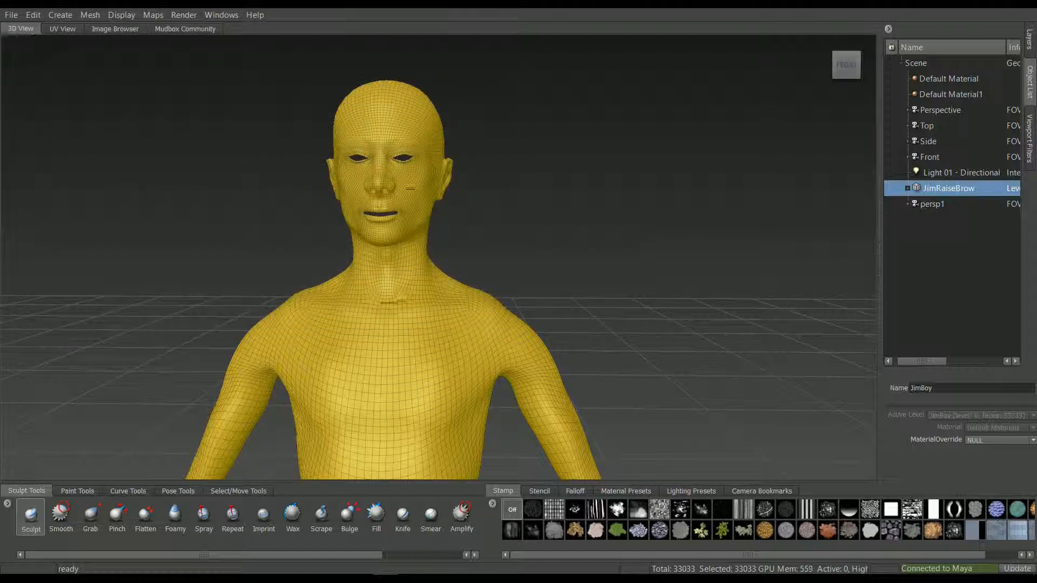
Step: Select the Perspective camera instead of the JimRaiseBrow mesh to clear the mesh's yellow highlight
alt+middle_drag(410, 197, 489, 235)
scroll(494, 237, up, 4)
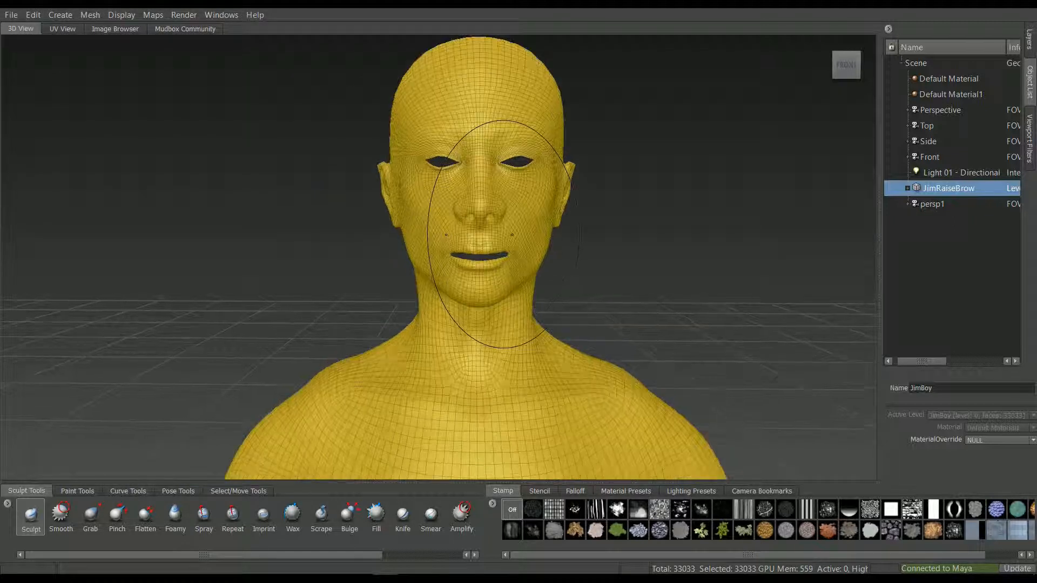
scroll(512, 235, up, 3)
click(946, 115)
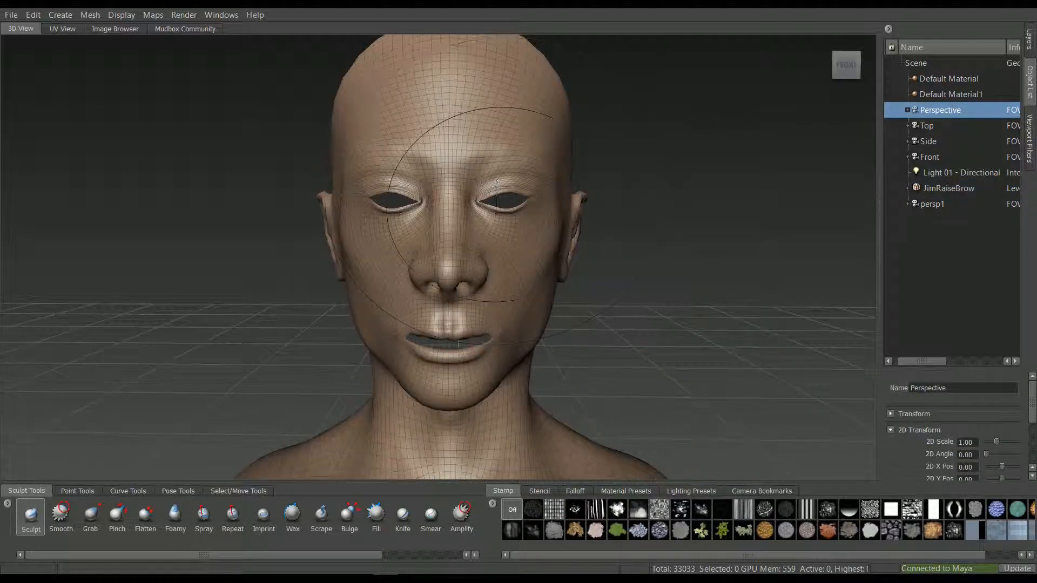
Step: Examine the head and torso from several angles, with the mesh wireframe hidden and shown
key(w)
alt+drag(519, 259, 292, 265)
alt+middle_drag(345, 346, 383, 124)
alt+right_drag(384, 216, 302, 238)
alt+drag(397, 264, 474, 262)
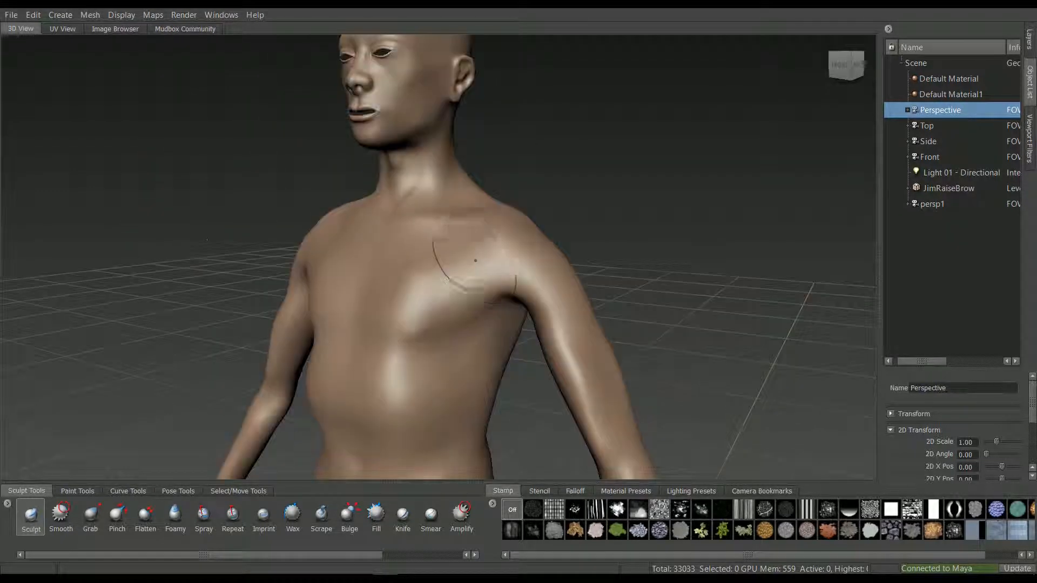
alt+middle_drag(465, 157, 451, 372)
alt+right_drag(424, 303, 453, 313)
key(w)
alt+drag(453, 314, 513, 309)
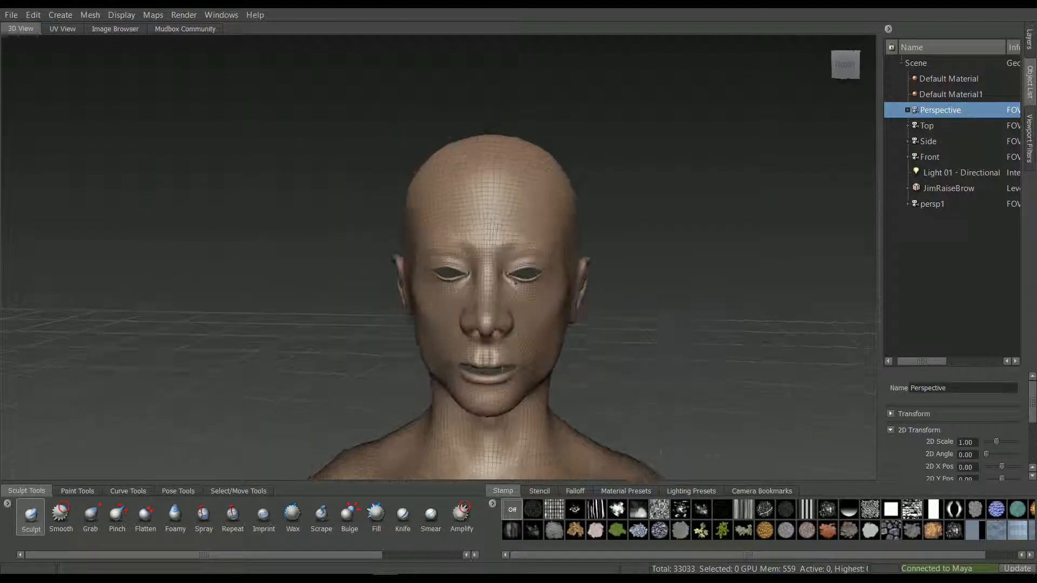
alt+middle_drag(486, 348, 483, 289)
alt+right_drag(465, 292, 499, 304)
alt+drag(495, 306, 474, 303)
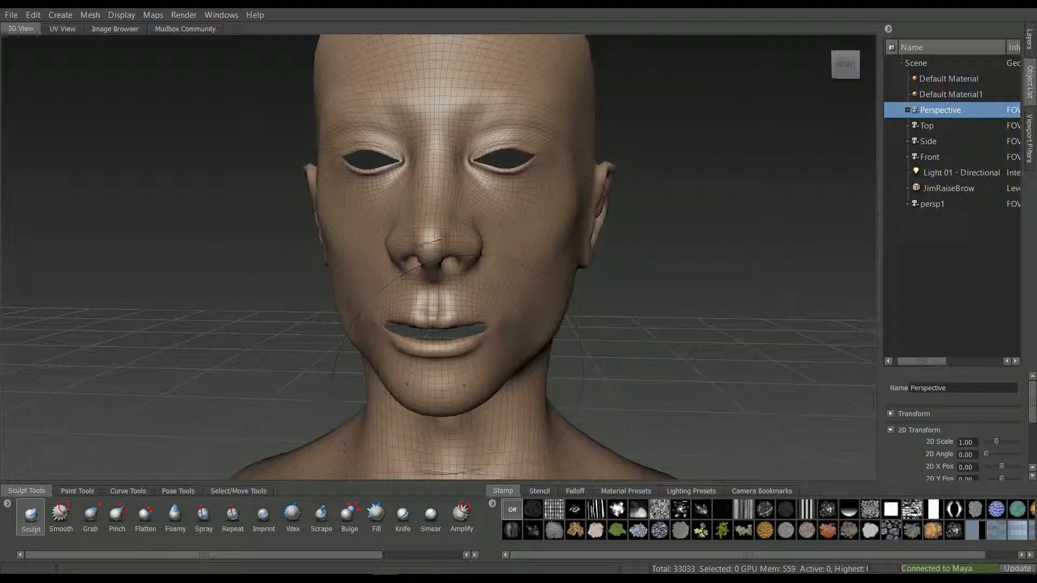
alt+drag(394, 302, 419, 303)
alt+middle_drag(427, 329, 401, 267)
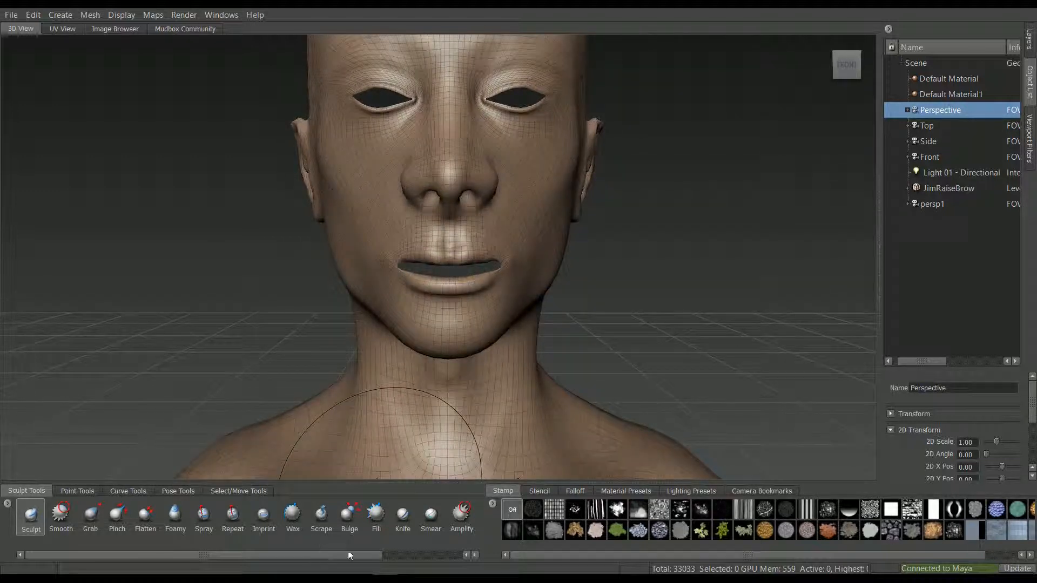
Step: Freeze the lower face, forehead and sides of the head with the Freeze brush, leaving the eye and brow region free
drag(346, 556, 433, 567)
click(391, 519)
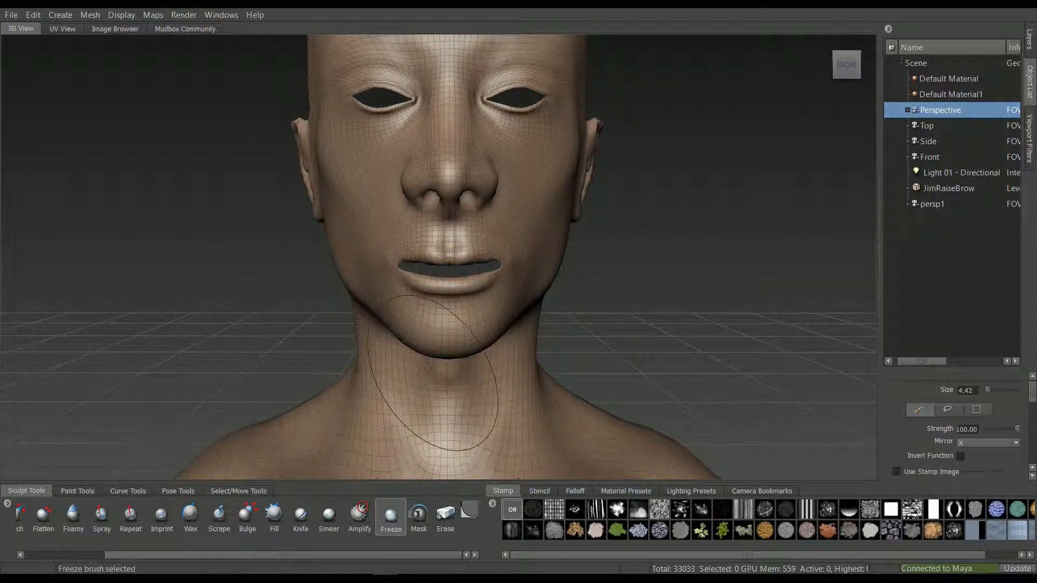
alt+right_drag(432, 383, 410, 329)
alt+middle_drag(411, 322, 413, 367)
alt+right_drag(414, 346, 446, 351)
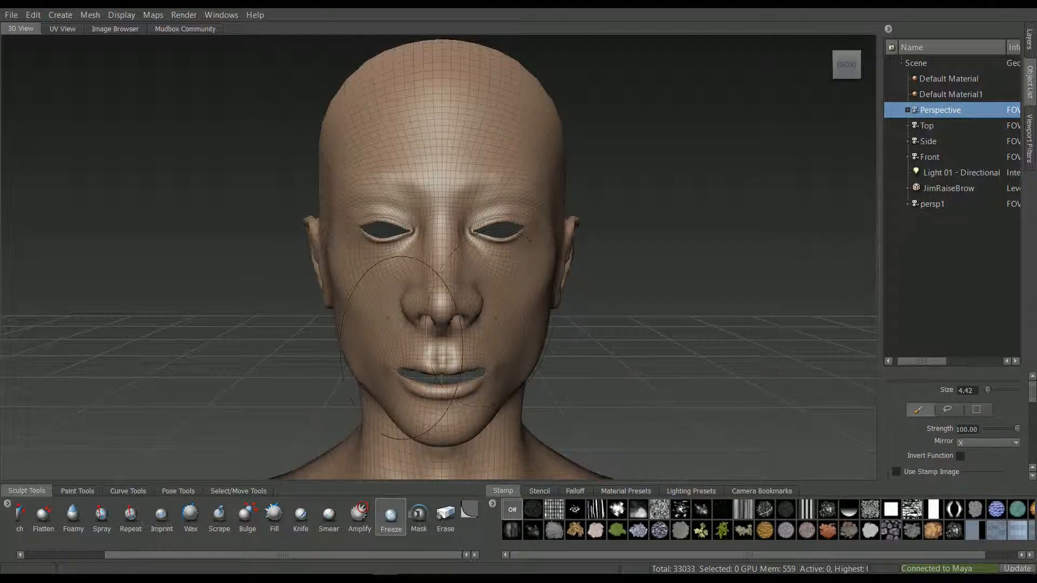
mouse_move(432, 302)
mouse_down()
mouse_move(453, 346)
mouse_move(507, 346)
mouse_up()
mouse_move(507, 346)
alt+mouse_down()
mouse_move(386, 367)
mouse_move(456, 351)
mouse_move(496, 244)
alt+mouse_up()
mouse_move(416, 108)
mouse_down()
mouse_move(340, 162)
mouse_move(346, 186)
mouse_move(378, 189)
mouse_up()
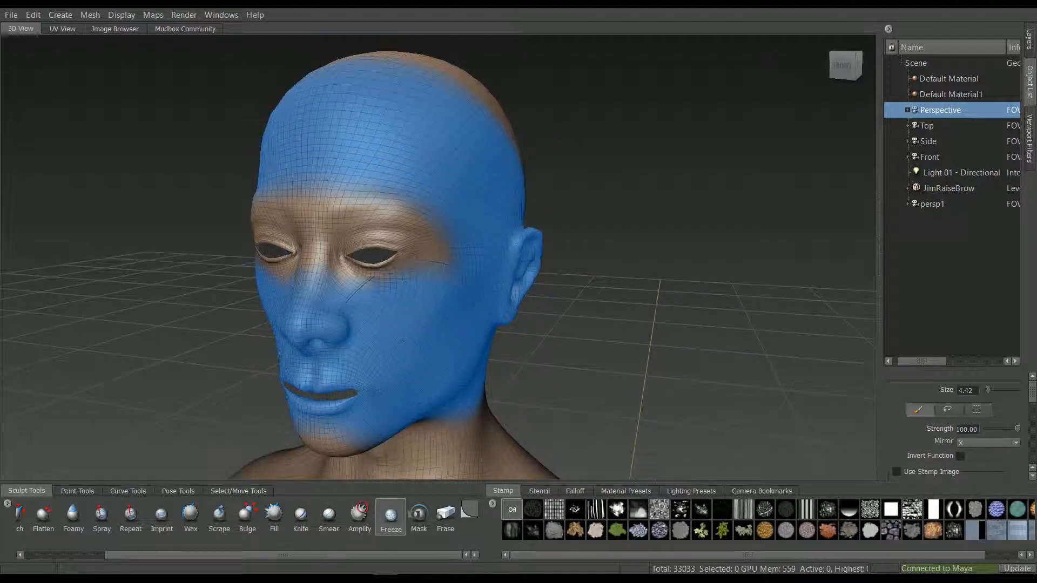
Step: Reduce the Freeze brush size to 1.46 and freeze the nose bridge, the gap between the brows and the eye surrounds
alt+right_drag(402, 341, 454, 345)
alt+drag(400, 346, 427, 348)
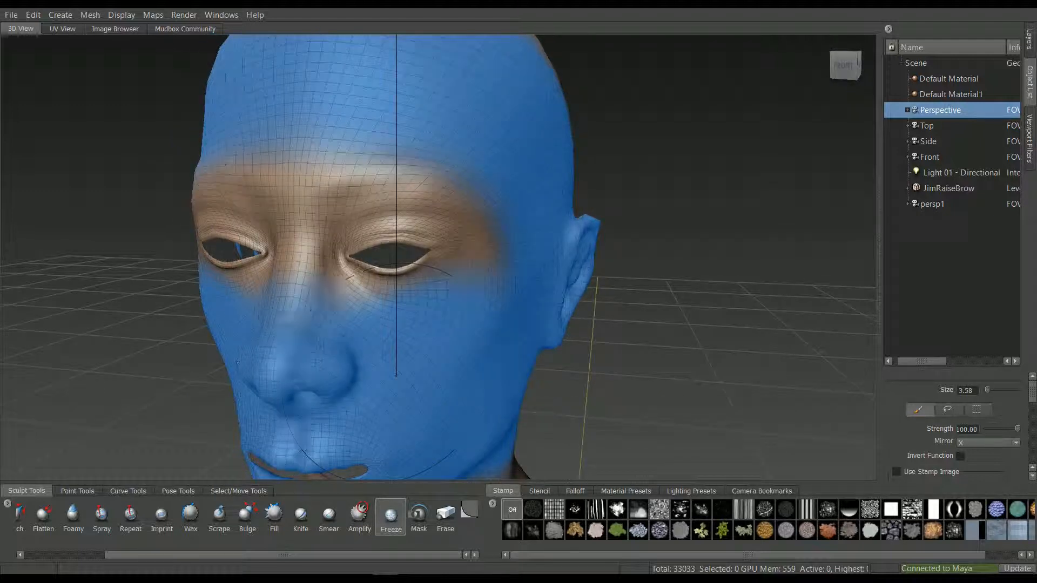
mouse_move(324, 346)
mouse_down()
mouse_move(297, 286)
mouse_move(305, 238)
mouse_move(295, 81)
mouse_up()
mouse_move(368, 302)
mouse_down()
mouse_move(346, 270)
mouse_move(396, 270)
mouse_up()
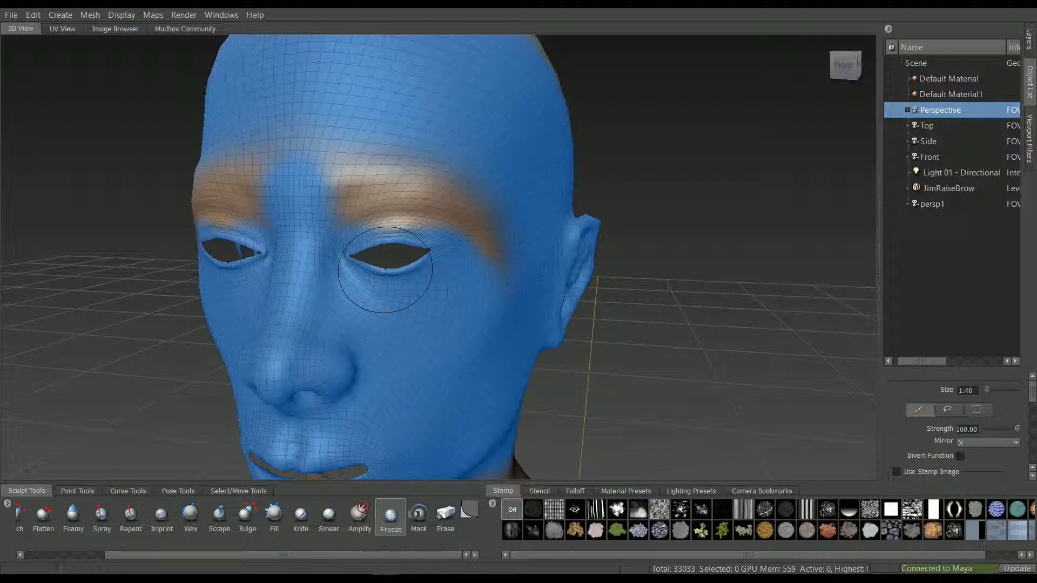
Step: Soften the edges of the frozen area around both eyebrows
alt+drag(464, 281, 529, 283)
alt+middle_drag(532, 284, 415, 366)
drag(495, 222, 459, 204)
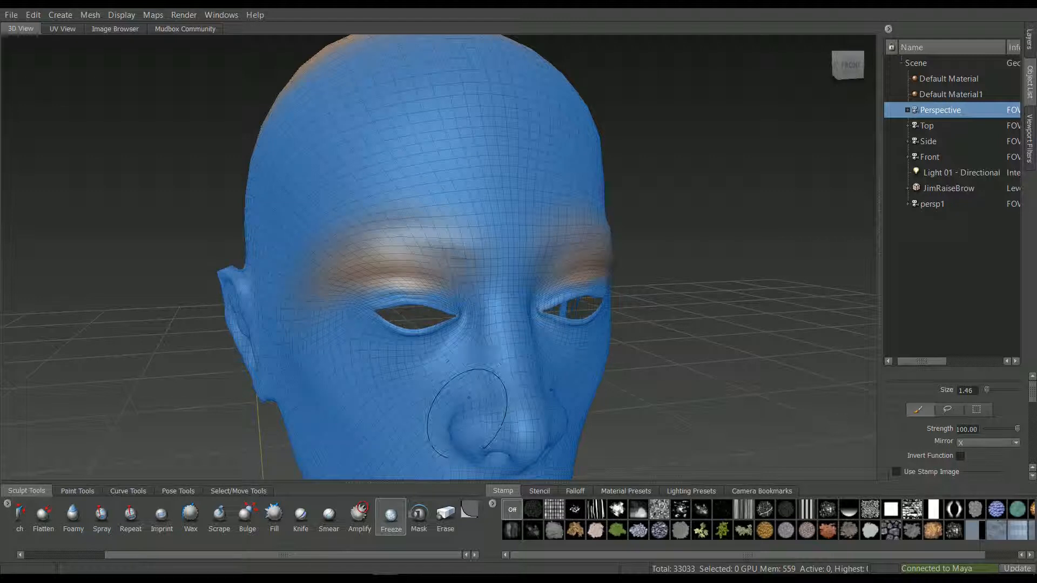
Step: Refine the frozen area at the inner brows and unfreeze a small patch between them with brush size 0.61
alt+drag(442, 321, 398, 304)
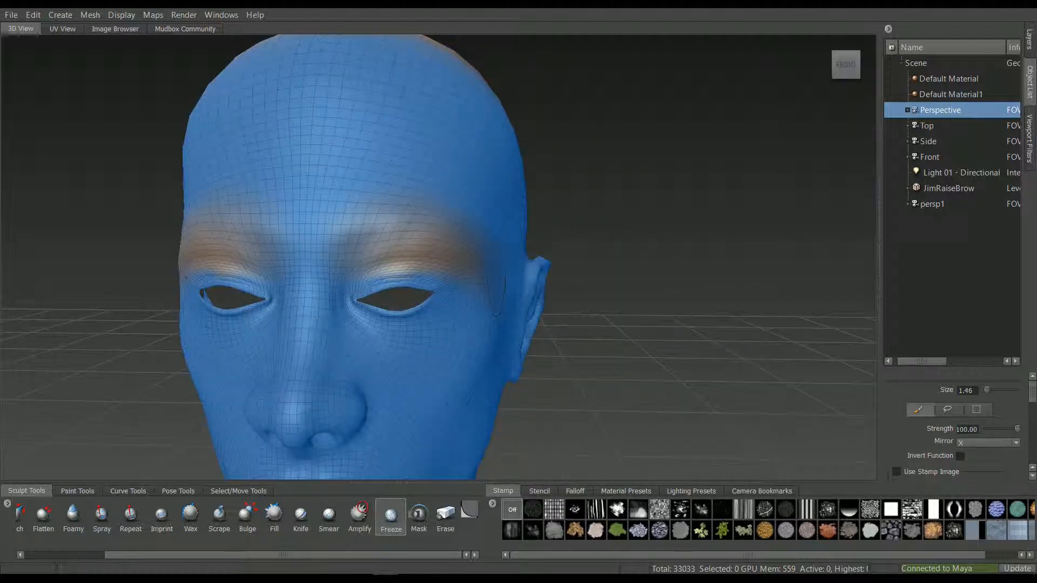
alt+middle_drag(345, 265, 389, 226)
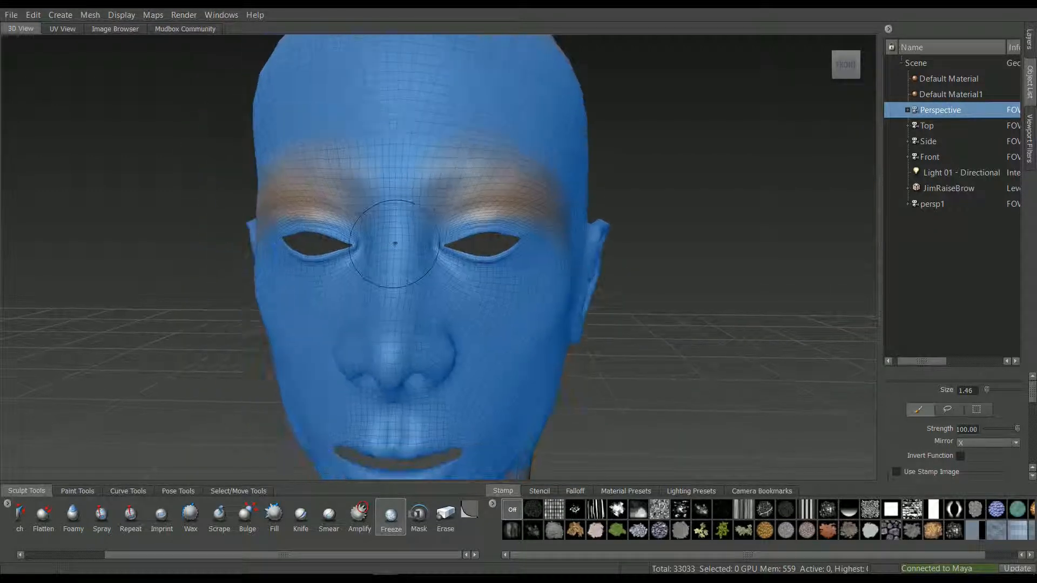
alt+right_drag(416, 266, 438, 267)
alt+drag(412, 231, 404, 216)
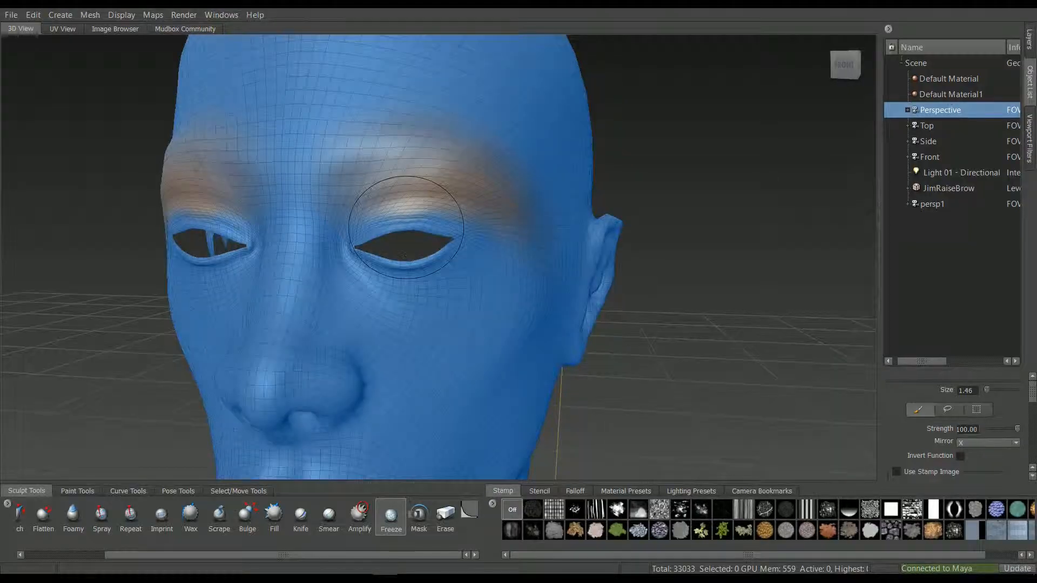
mouse_move(396, 181)
mouse_down()
mouse_move(368, 181)
mouse_move(367, 156)
mouse_move(409, 158)
mouse_move(344, 174)
mouse_up()
mouse_move(411, 153)
mouse_down()
mouse_move(366, 166)
mouse_move(363, 178)
mouse_up()
click(281, 162)
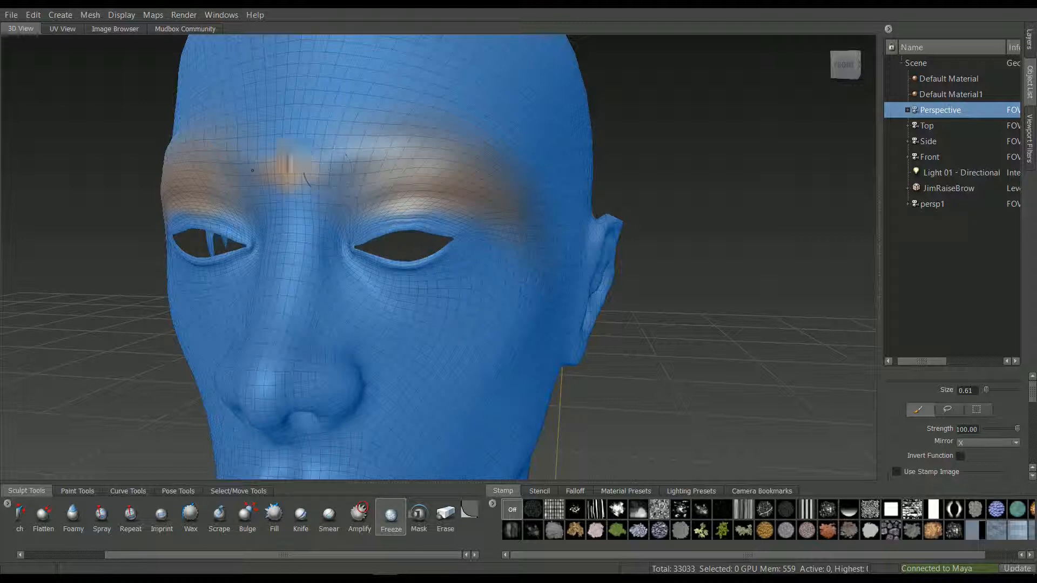
Step: Undo the unfrozen patch between the eyebrows and the last extra Freeze stroke there
key(ctrl+z)
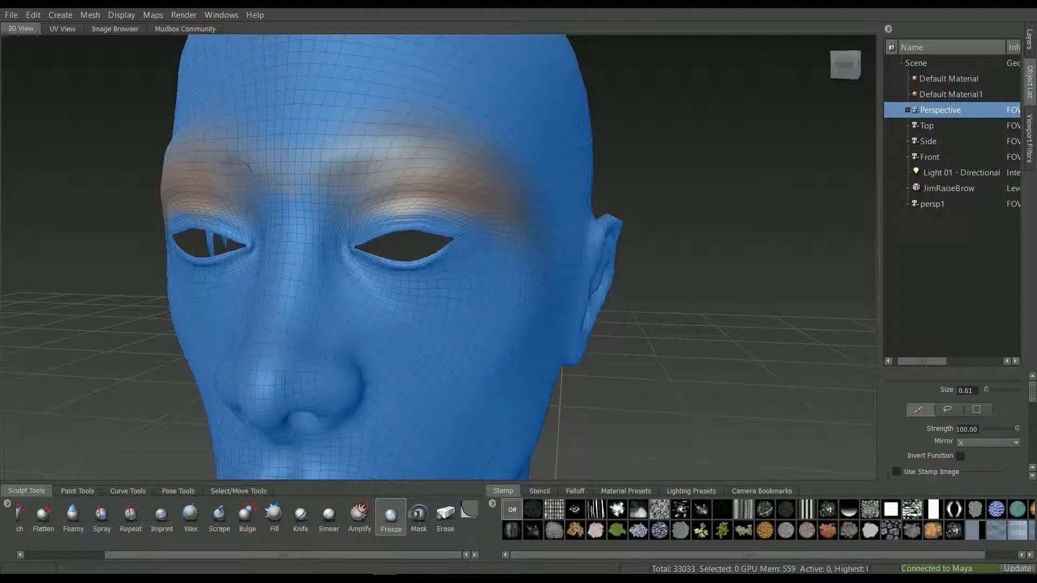
drag(322, 163, 296, 166)
key(ctrl+z)
Step: Pull the unmasked eyebrows upward with the Grab brush at size 3.32, strength 51.70, mirrored in X
key(b)
drag(368, 184, 405, 184)
drag(155, 555, 100, 553)
click(61, 518)
scroll(345, 230, down, 3)
alt+drag(348, 226, 469, 176)
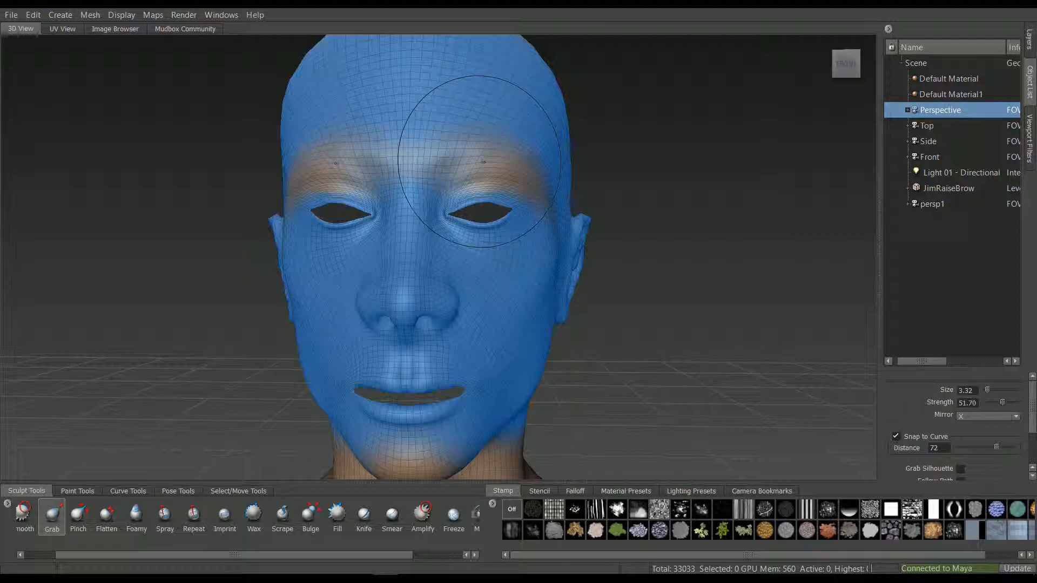
alt+drag(517, 238, 537, 253)
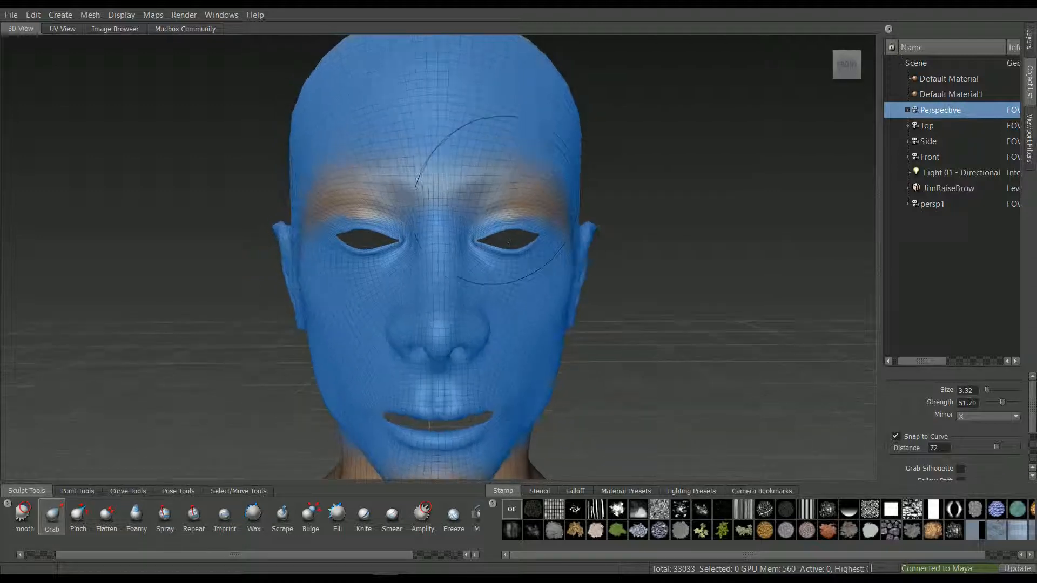
mouse_move(513, 186)
mouse_down()
mouse_move(475, 179)
mouse_move(522, 187)
mouse_up()
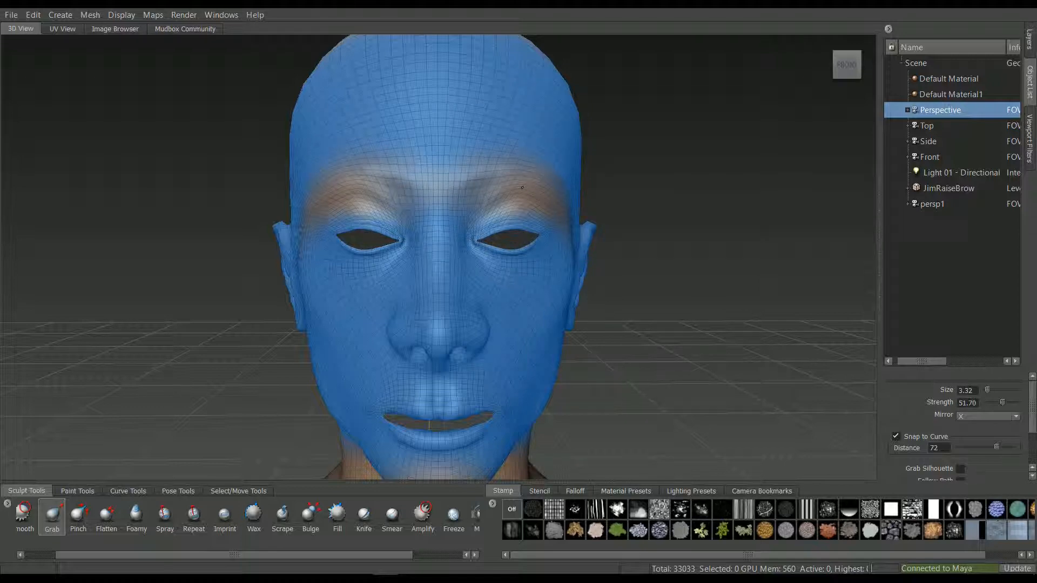
mouse_move(474, 190)
mouse_down()
mouse_move(591, 216)
mouse_move(690, 255)
mouse_up()
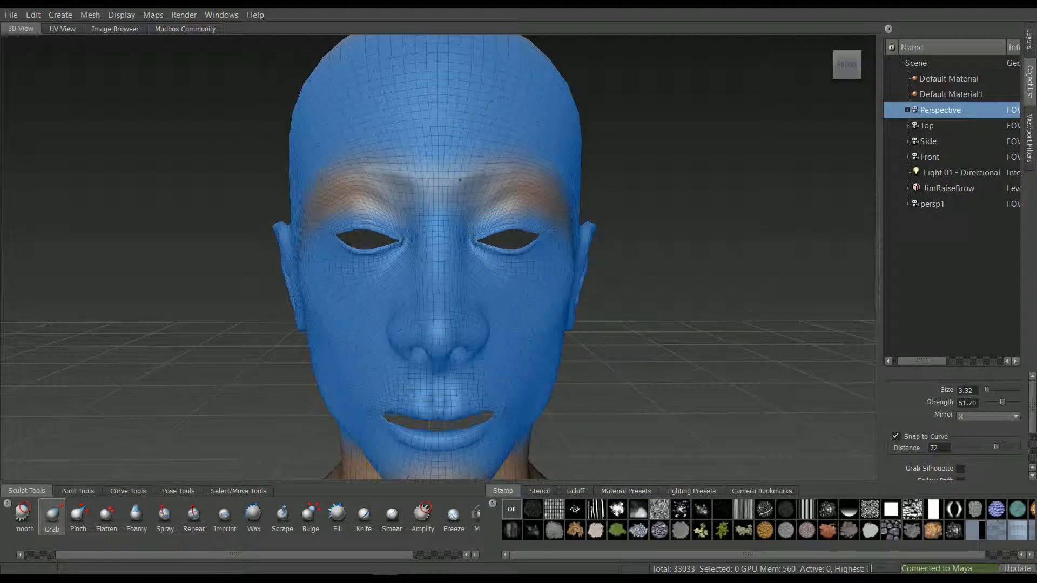
alt+middle_drag(690, 254, 527, 296)
alt+right_drag(527, 296, 567, 280)
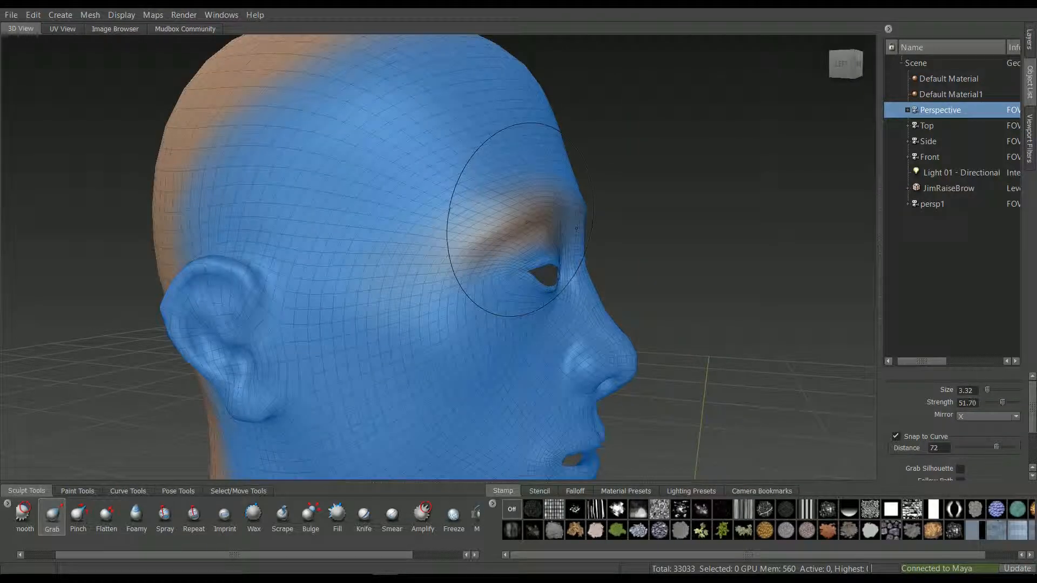
alt+drag(520, 216, 322, 232)
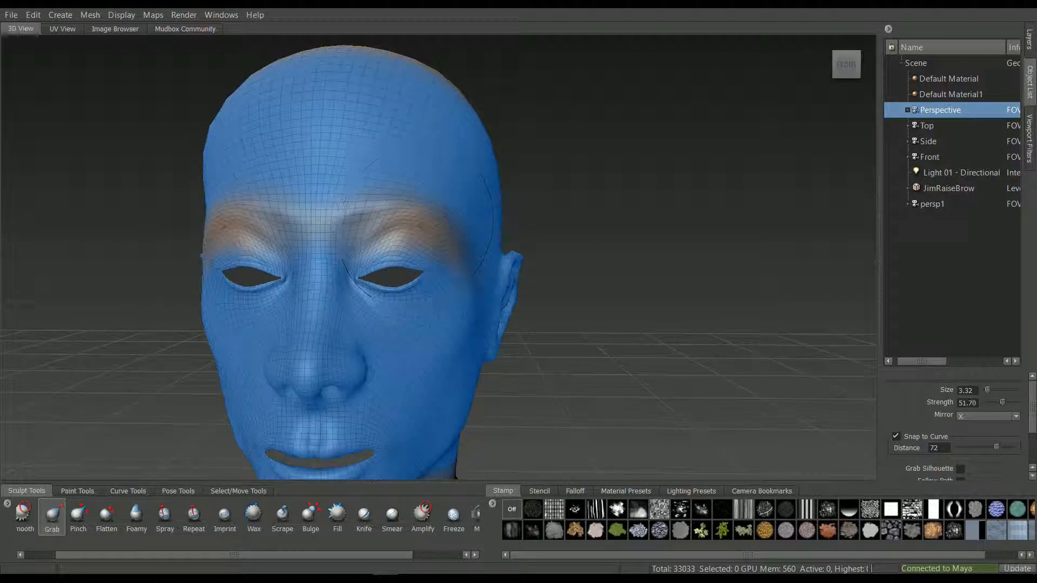
Step: Unfreeze the whole face and scalp with the Freeze brush inverted at size 3.78
mouse_move(381, 231)
alt+mouse_down()
mouse_move(543, 227)
mouse_move(437, 216)
mouse_move(556, 214)
alt+mouse_up()
alt+drag(382, 258, 485, 262)
alt+drag(379, 267, 365, 268)
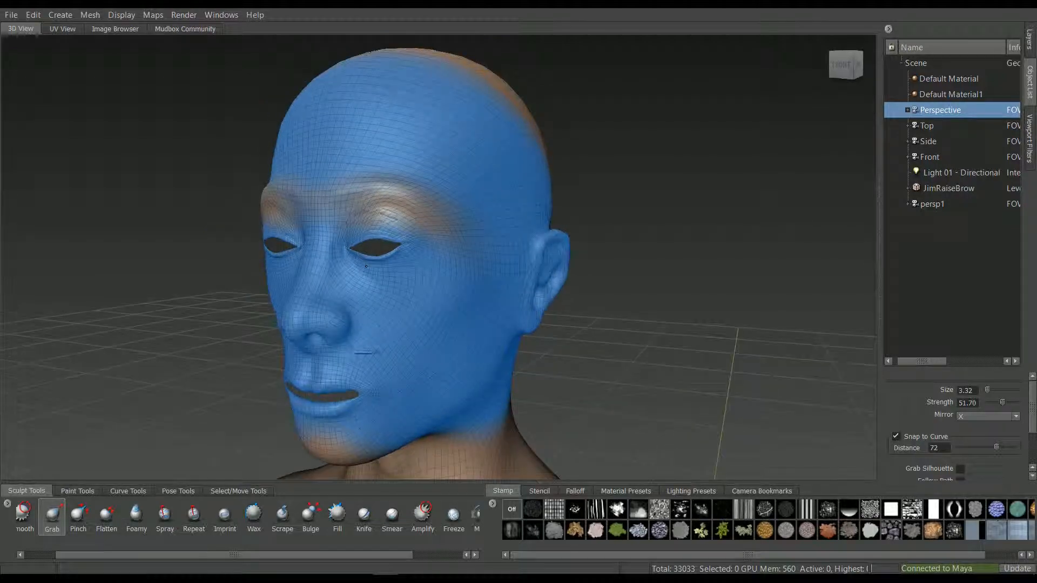
click(453, 522)
drag(416, 299, 440, 299)
mouse_move(416, 264)
ctrl+mouse_down()
mouse_move(351, 205)
mouse_move(446, 324)
mouse_move(378, 324)
ctrl+mouse_up()
mouse_move(451, 173)
ctrl+mouse_down()
mouse_move(459, 243)
mouse_move(514, 179)
ctrl+mouse_up()
ctrl+drag(505, 310, 516, 348)
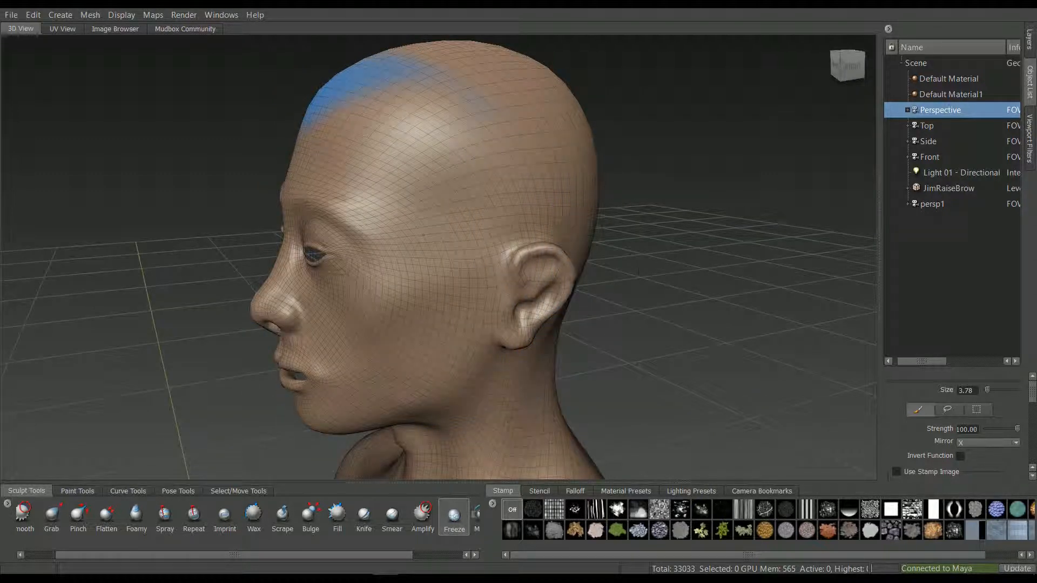
alt+drag(324, 294, 432, 346)
ctrl+drag(421, 97, 451, 211)
Step: Examine the raised-brow face from several angles without the mask
alt+drag(367, 199, 372, 121)
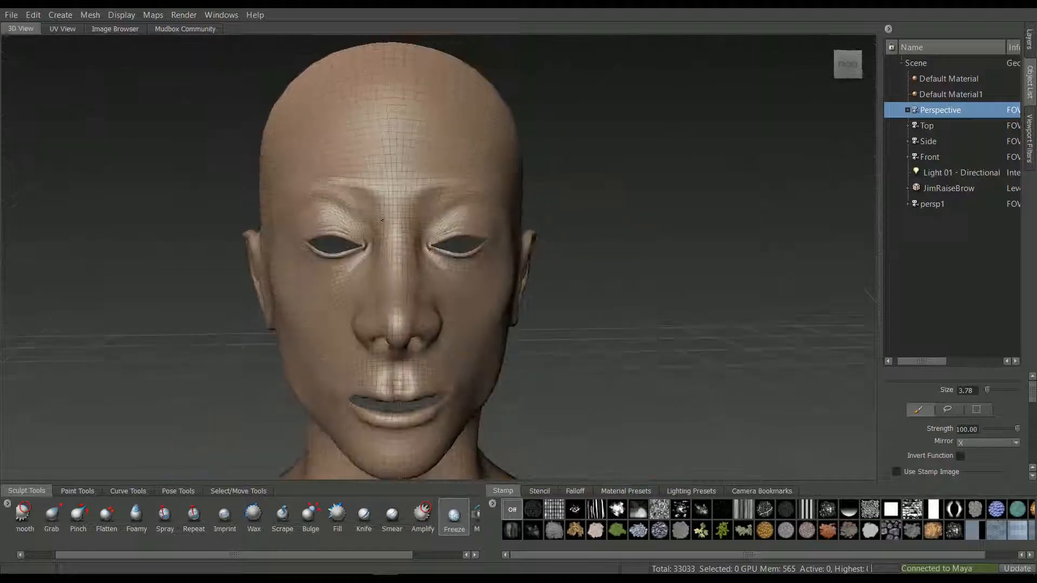
scroll(388, 216, down, 2)
alt+drag(421, 259, 648, 277)
alt+drag(210, 362, 340, 367)
alt+drag(444, 282, 285, 331)
scroll(267, 310, up, 3)
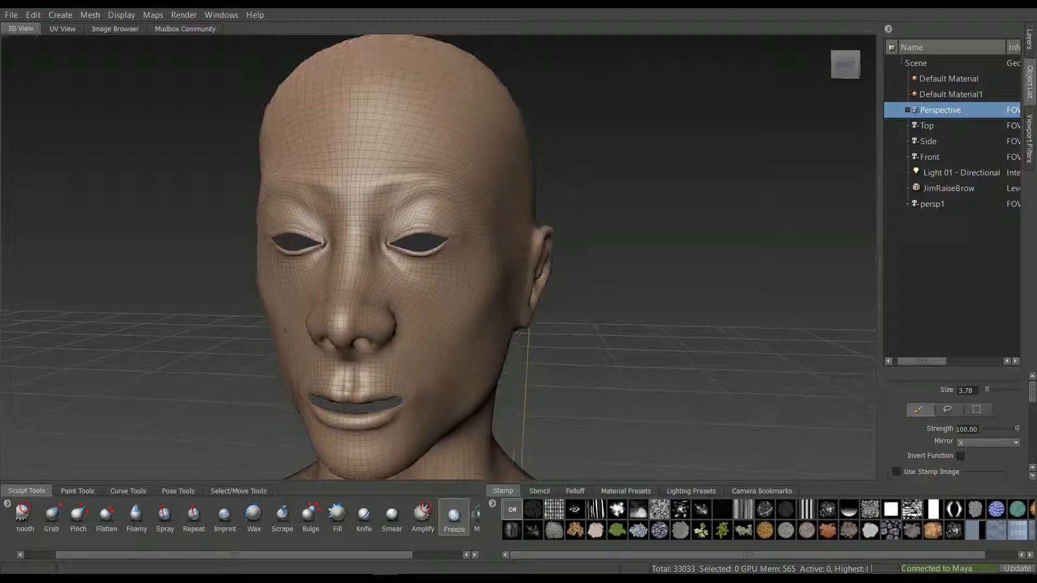
Step: Save the scene under the name JimRaiseBrow in the JimClips folder, replacing the existing file
click(11, 14)
click(25, 71)
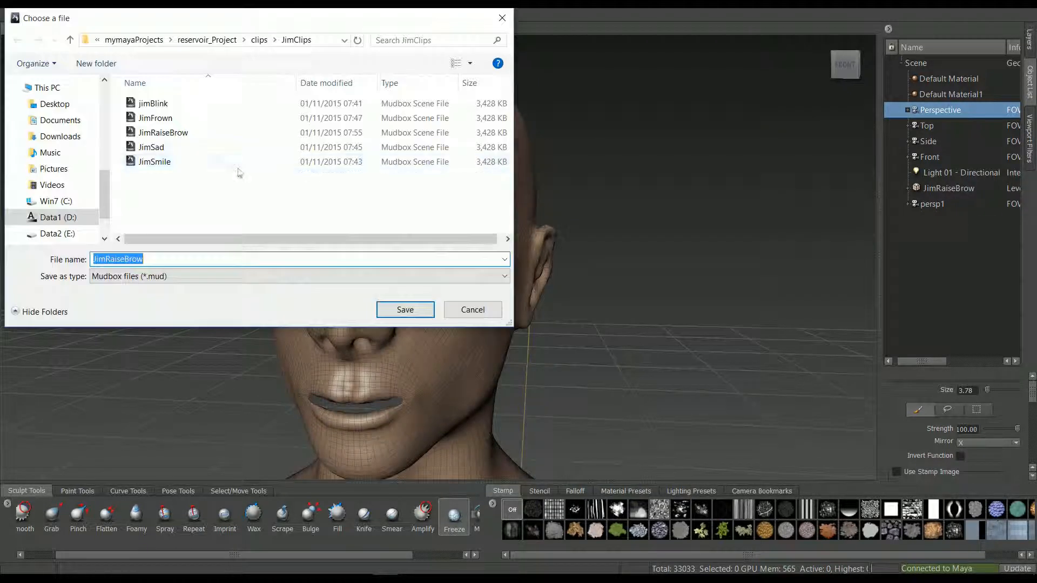
click(190, 135)
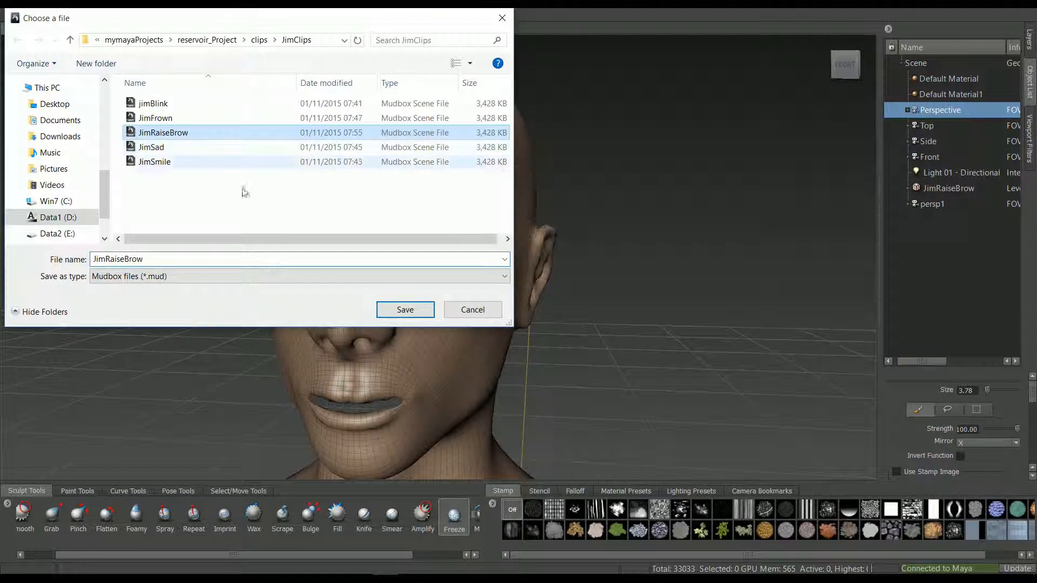
click(405, 309)
click(564, 293)
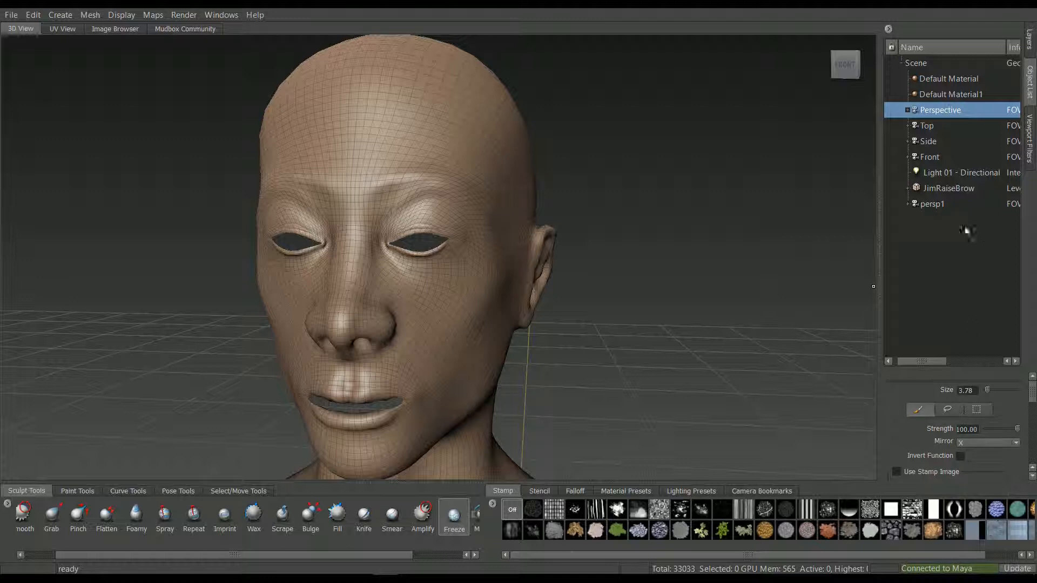
Step: Select the JimRaiseBrow mesh and send it to Maya, adding it to the current scene
click(943, 190)
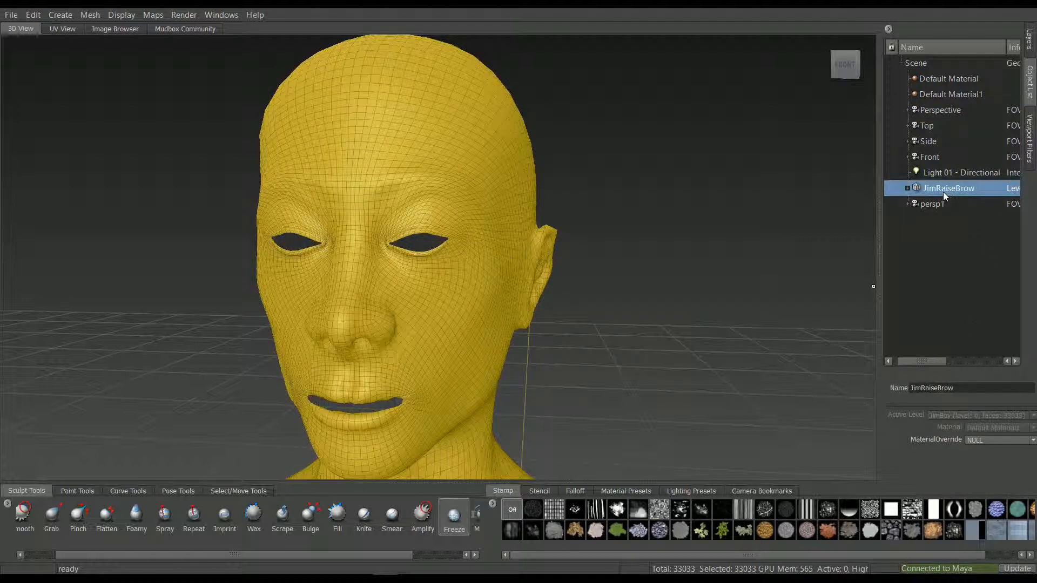
click(12, 15)
mouse_move(60, 15)
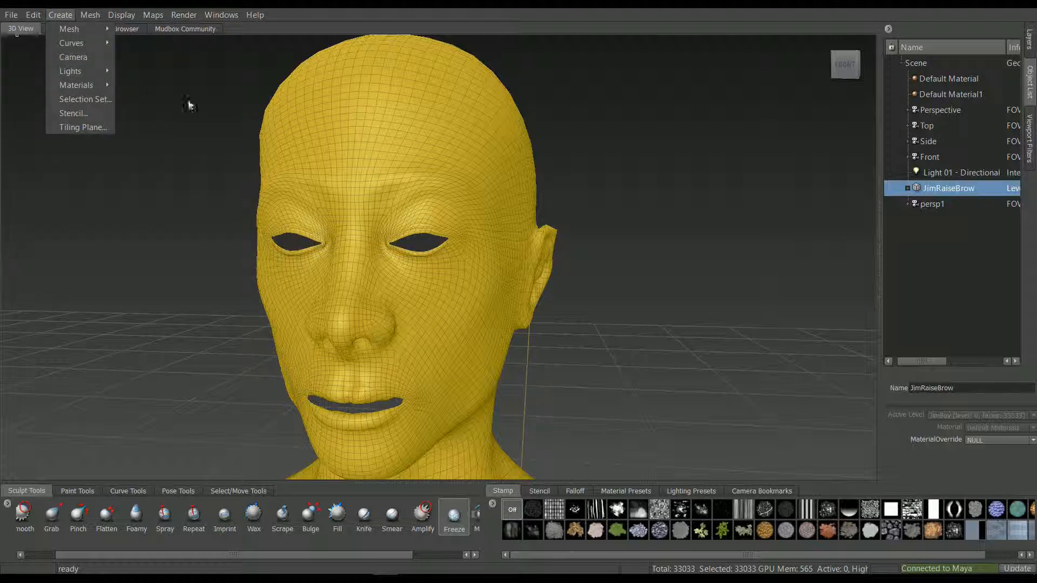
mouse_move(12, 15)
mouse_move(23, 88)
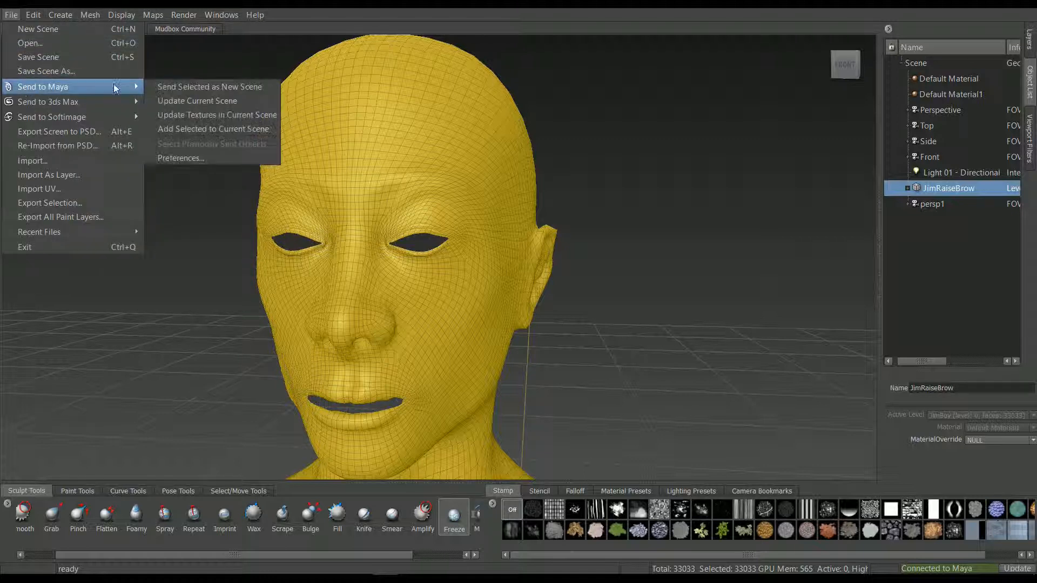
click(222, 129)
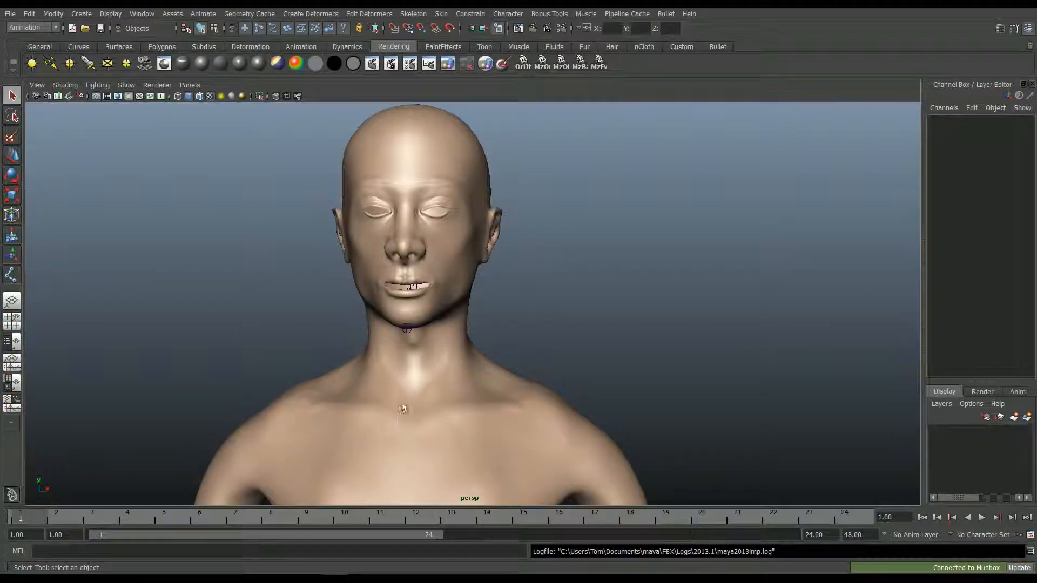
Step: Show the Outliner beside the view, select JimRaiseBrow and move it along X to one side of the original character
scroll(402, 402, down, 3)
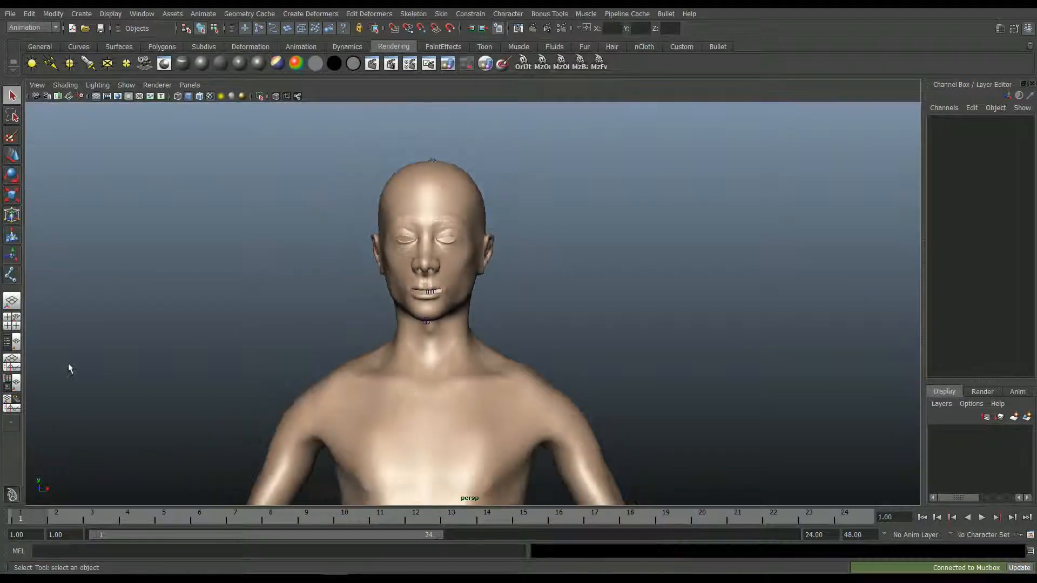
click(14, 341)
click(101, 177)
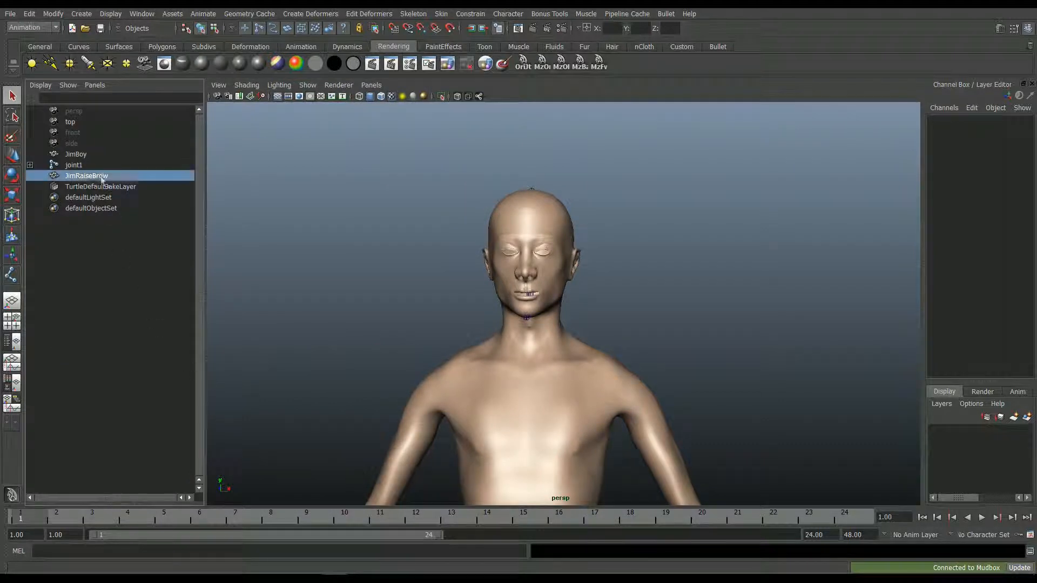
scroll(490, 395, down, 5)
alt+middle_drag(504, 381, 525, 237)
key(w)
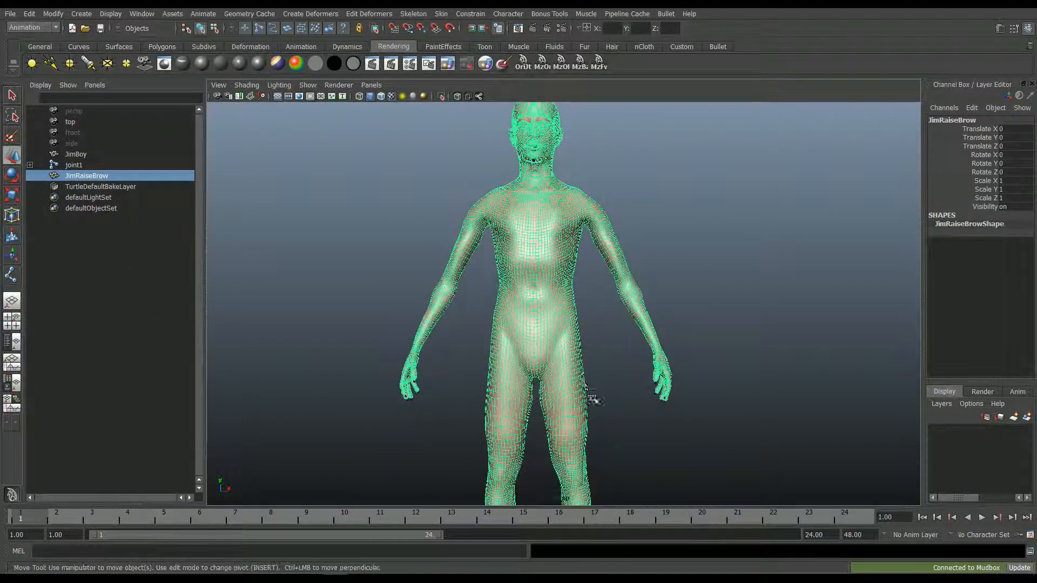
scroll(593, 401, down, 5)
drag(584, 452, 429, 451)
Step: Compare the moved JimRaiseBrow copy with the original JimBoy mesh up close
scroll(469, 279, up, 2)
click(474, 246)
scroll(474, 247, up, 4)
alt+middle_drag(476, 248, 343, 275)
scroll(541, 366, up, 5)
scroll(343, 274, down, 2)
alt+middle_drag(561, 280, 427, 268)
click(634, 364)
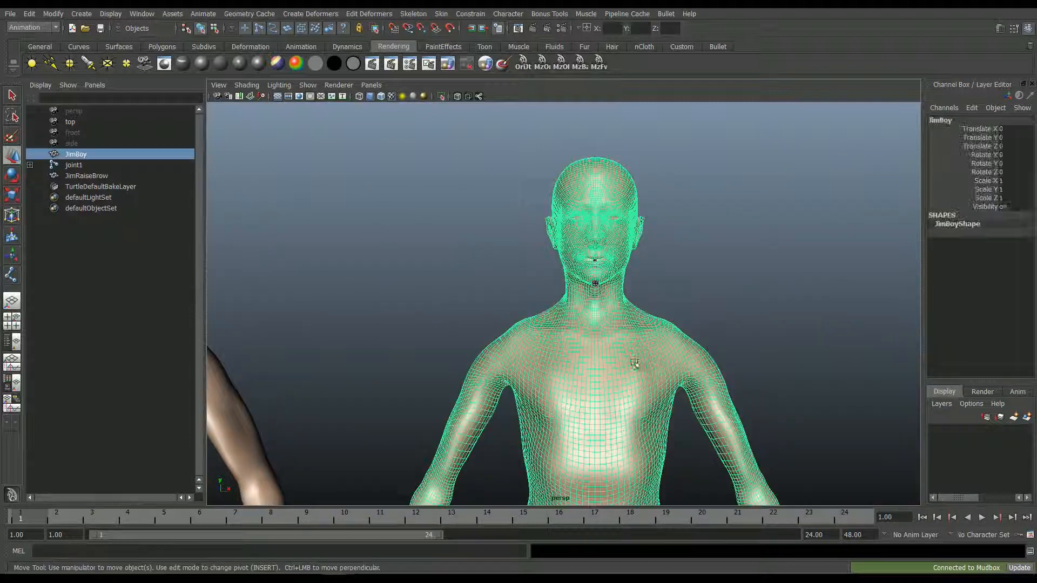
click(671, 331)
scroll(671, 330, up, 5)
scroll(670, 328, down, 2)
alt+middle_drag(660, 333, 618, 311)
scroll(642, 373, down, 3)
scroll(639, 373, down, 6)
Step: Turn on XRay joints to examine the skeleton inside the JimBoy mesh and switch the joint display off again
click(478, 97)
scroll(633, 337, up, 3)
scroll(631, 338, up, 2)
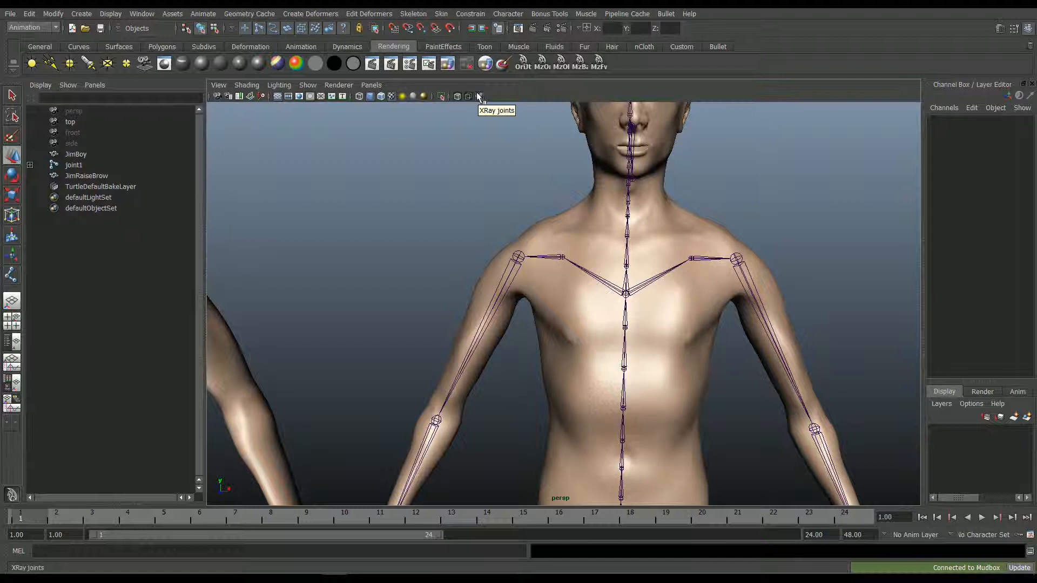
alt+right_drag(503, 136, 514, 211)
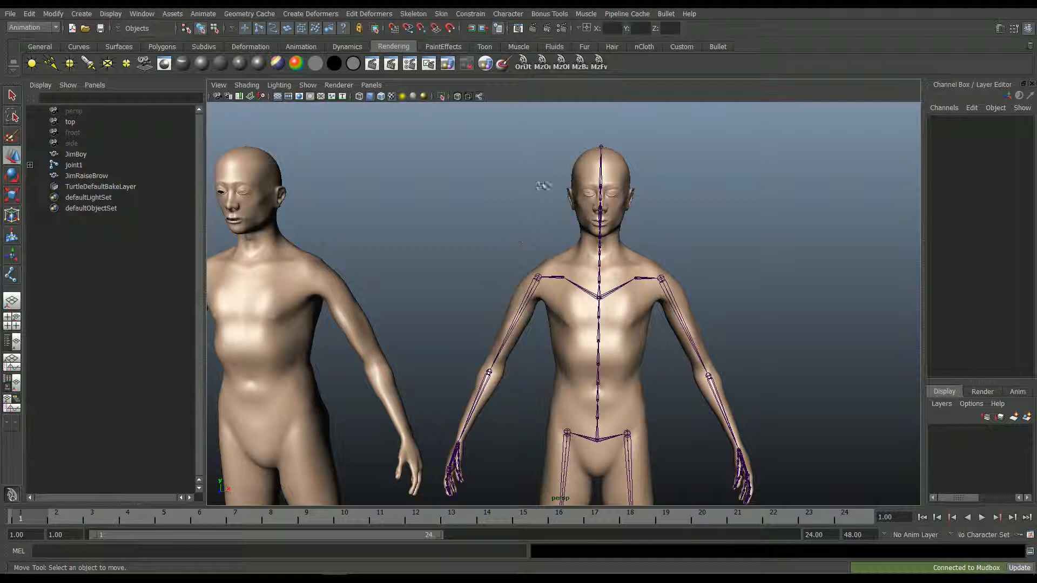
click(479, 96)
alt+right_drag(514, 281, 426, 327)
Step: Switch to Mudbox and open the jimBlink scene from the JimClips folder, discarding changes to the current scene
mouse_move(332, 572)
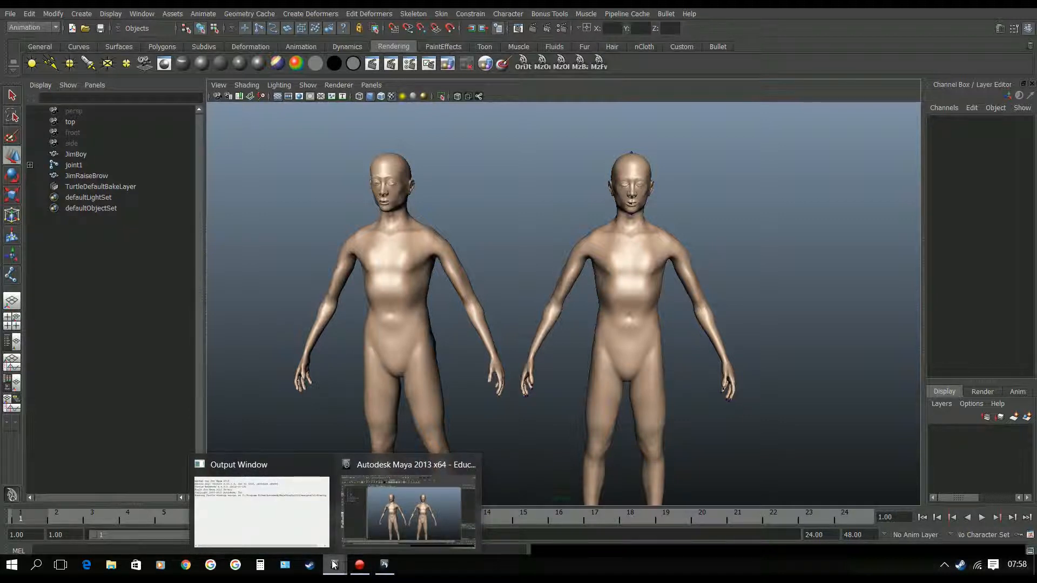
mouse_move(384, 566)
click(393, 526)
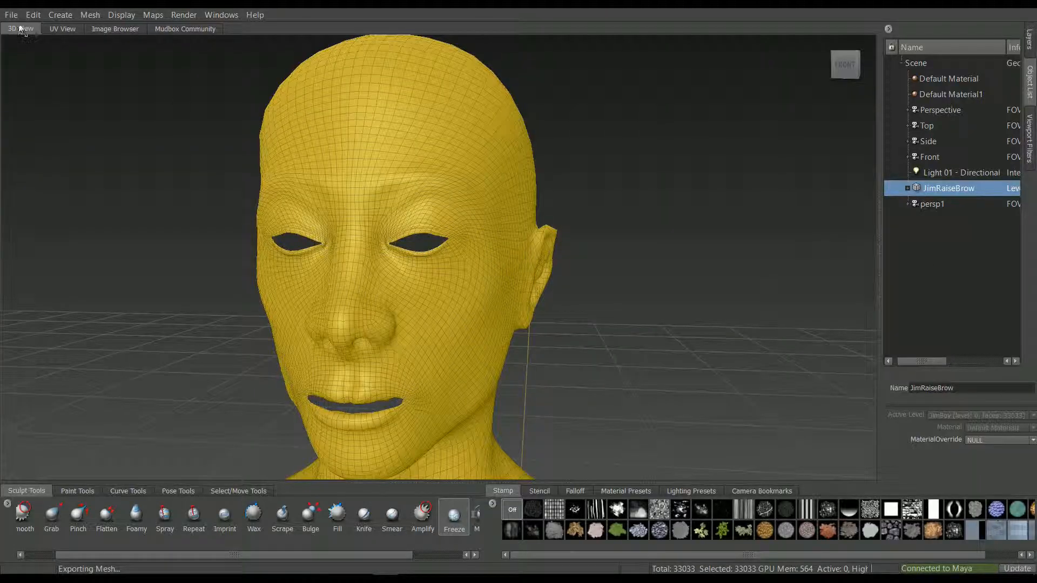
click(11, 15)
click(29, 41)
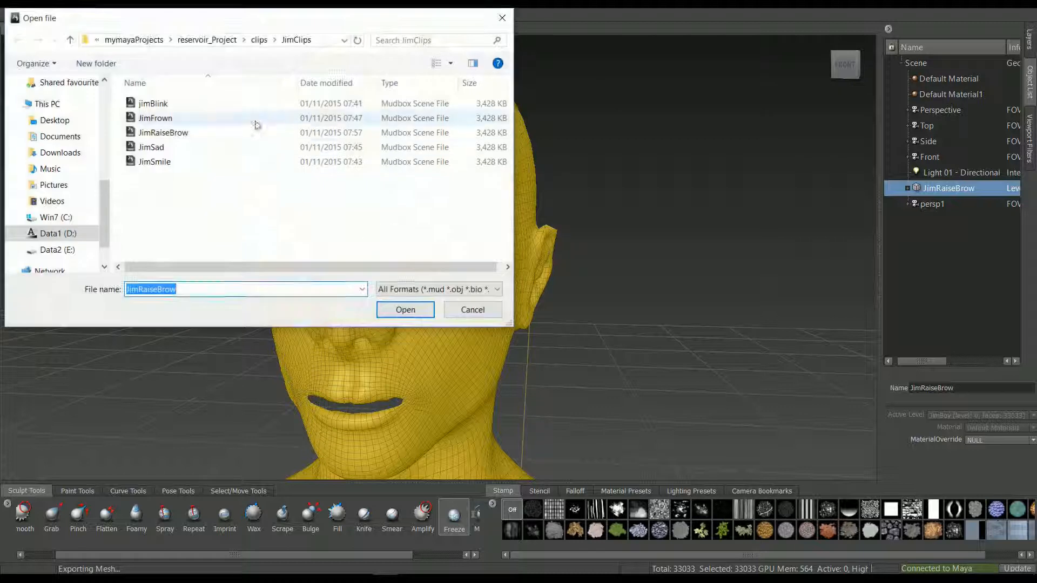
click(188, 104)
click(405, 310)
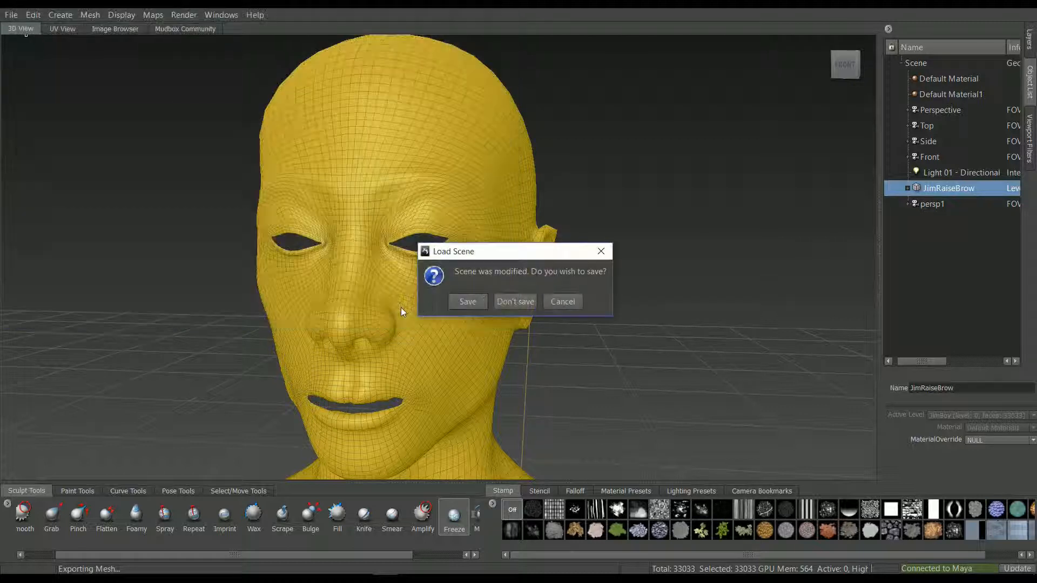
click(513, 301)
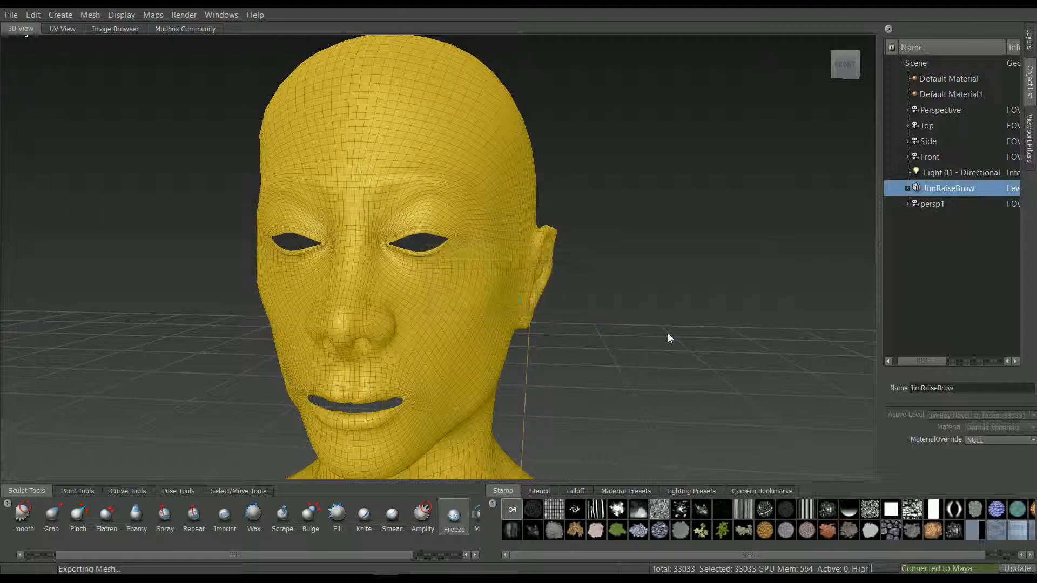
Step: Select the JimBlink mesh and send it to Maya, adding it to the current scene
click(939, 188)
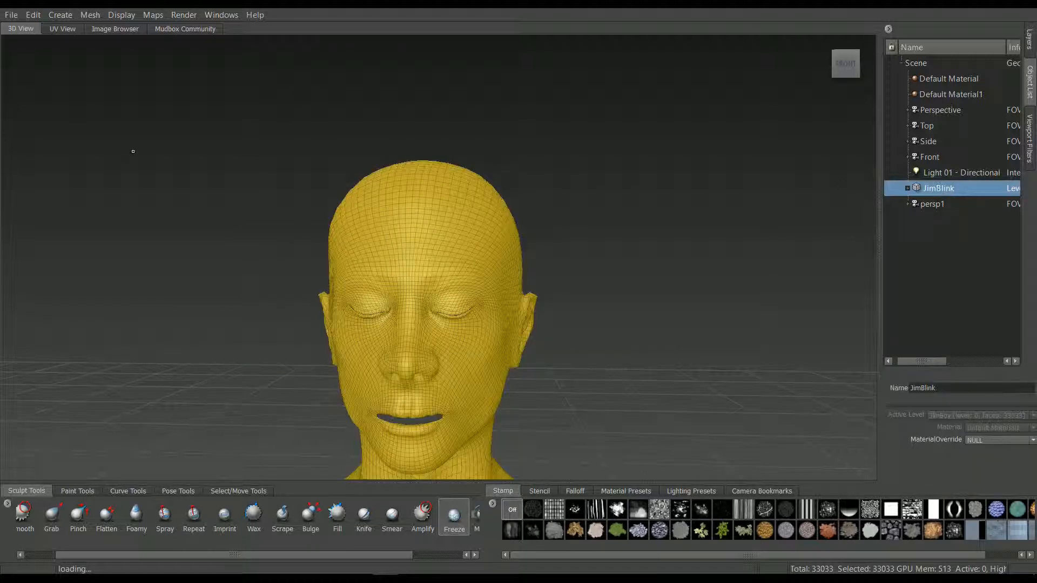
click(10, 14)
mouse_move(127, 88)
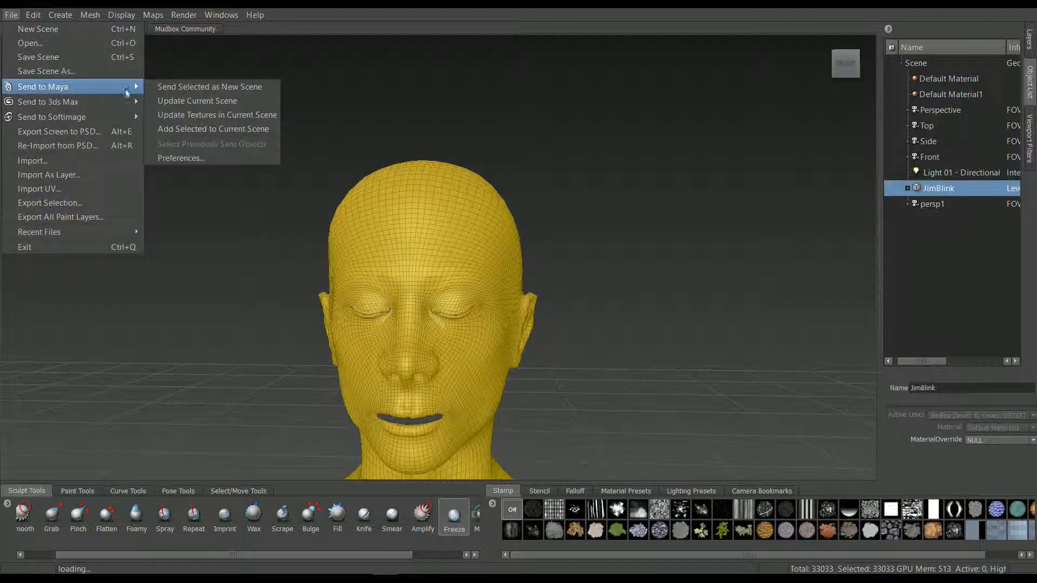
click(202, 129)
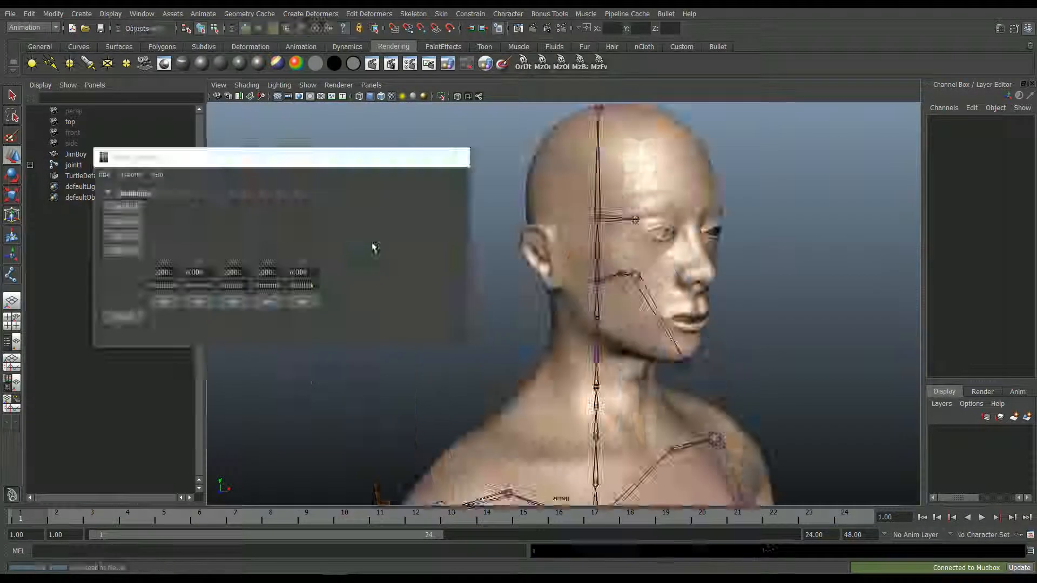
Step: Move JimBlink along X to about 102.94, on the other side of the original character, and deselect it
click(81, 186)
scroll(543, 322, down, 3)
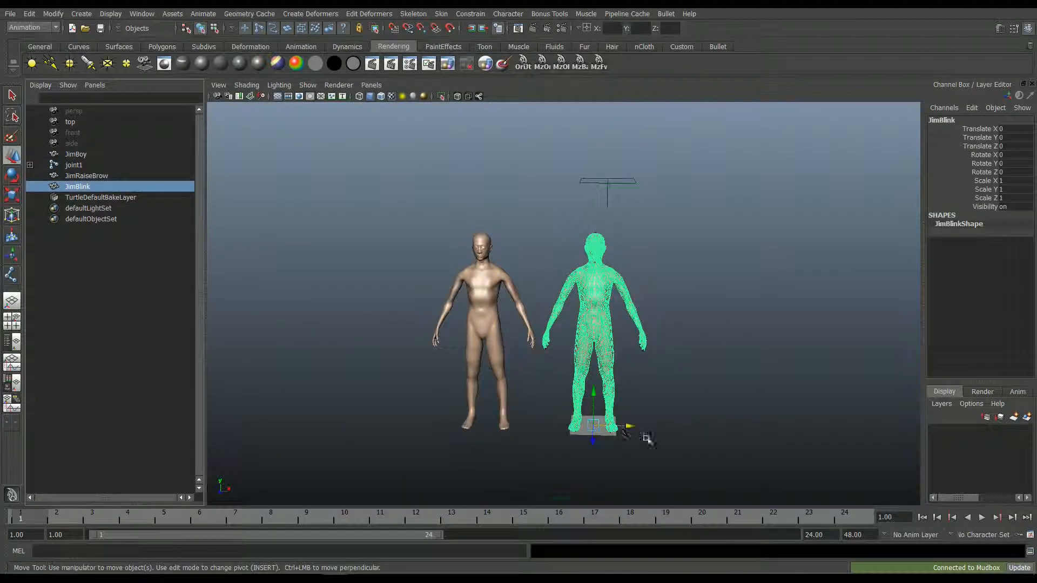
drag(627, 425, 748, 428)
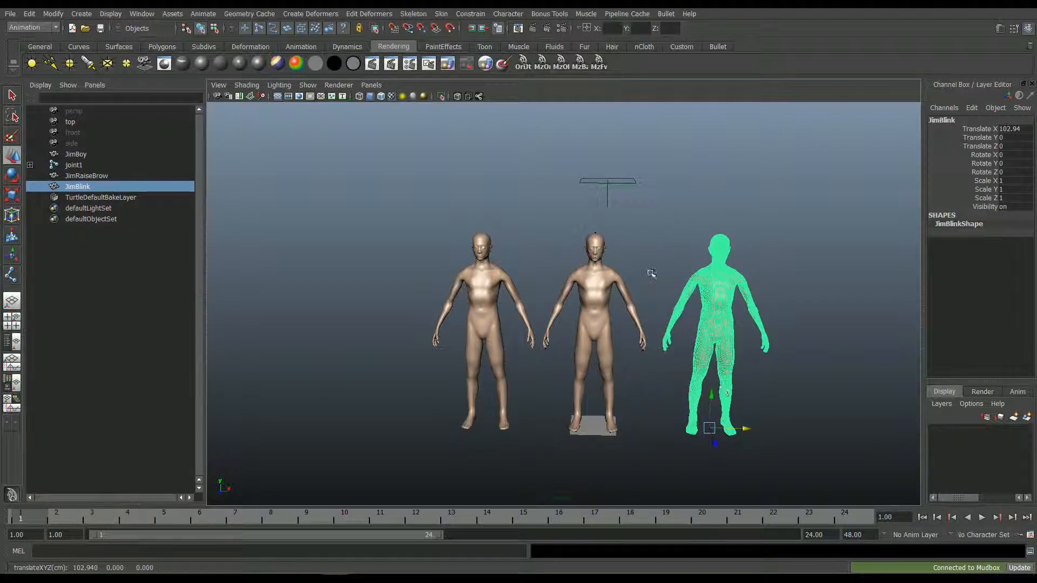
click(356, 477)
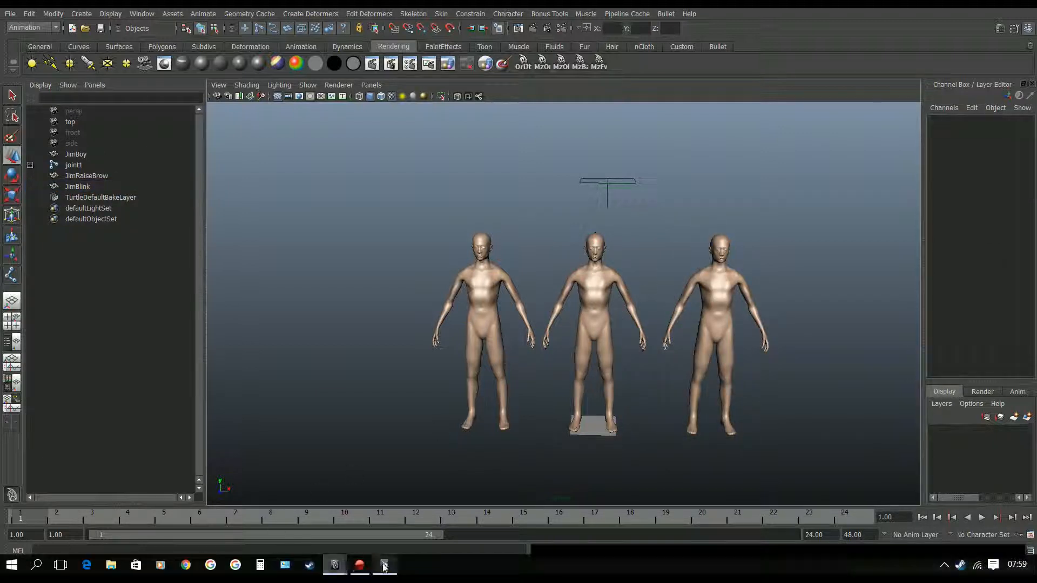
Step: Switch to Mudbox and open the JimFrown scene from the JimClips folder without saving the current scene
click(384, 565)
click(12, 15)
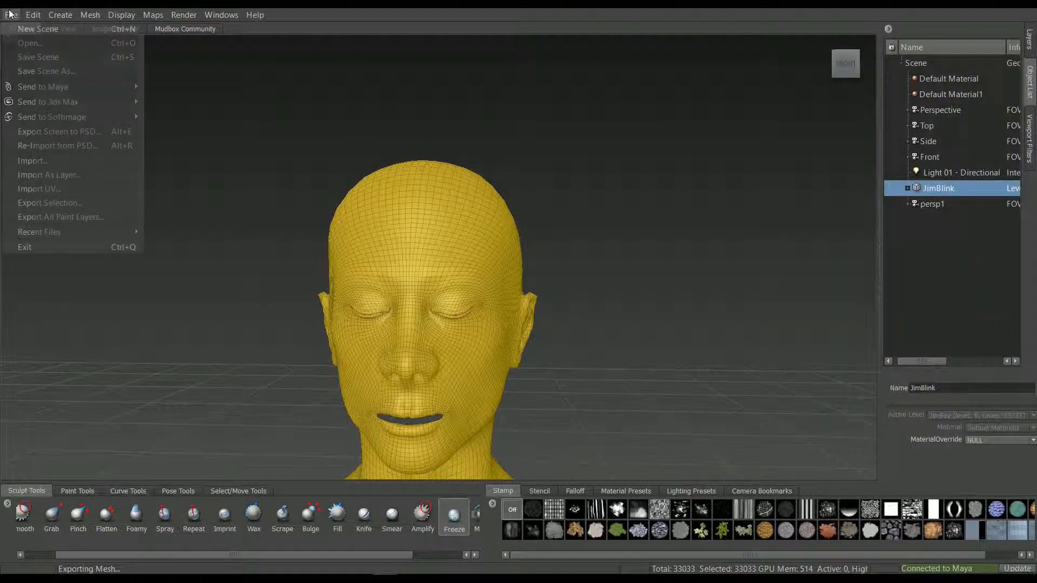
click(24, 43)
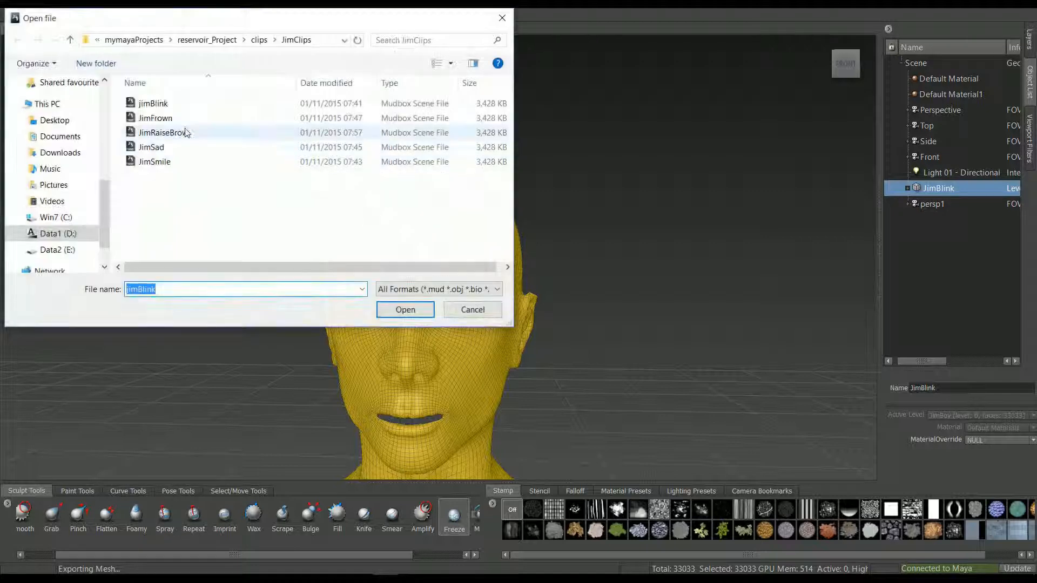
click(185, 118)
click(405, 310)
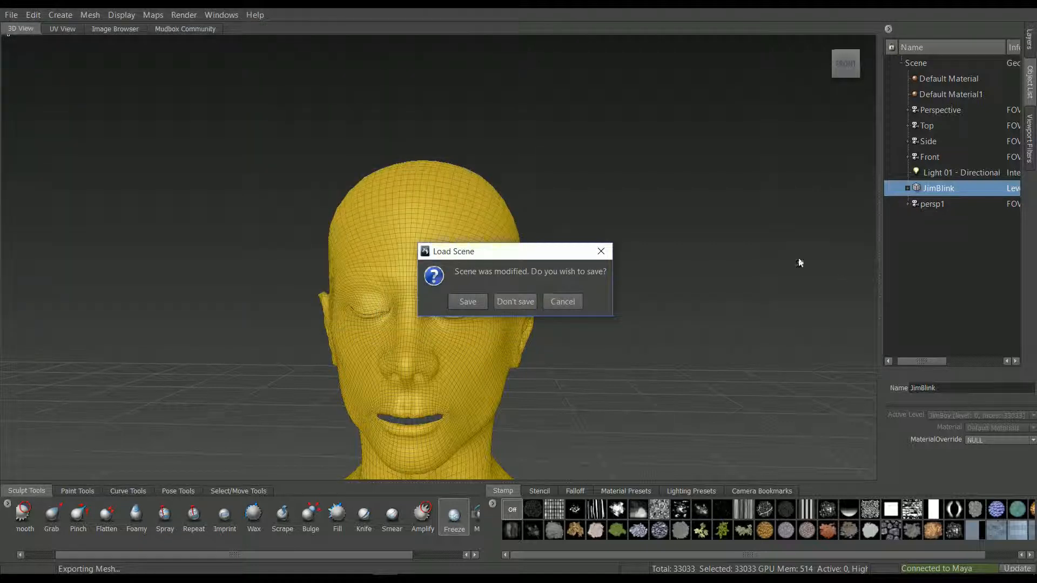
click(531, 302)
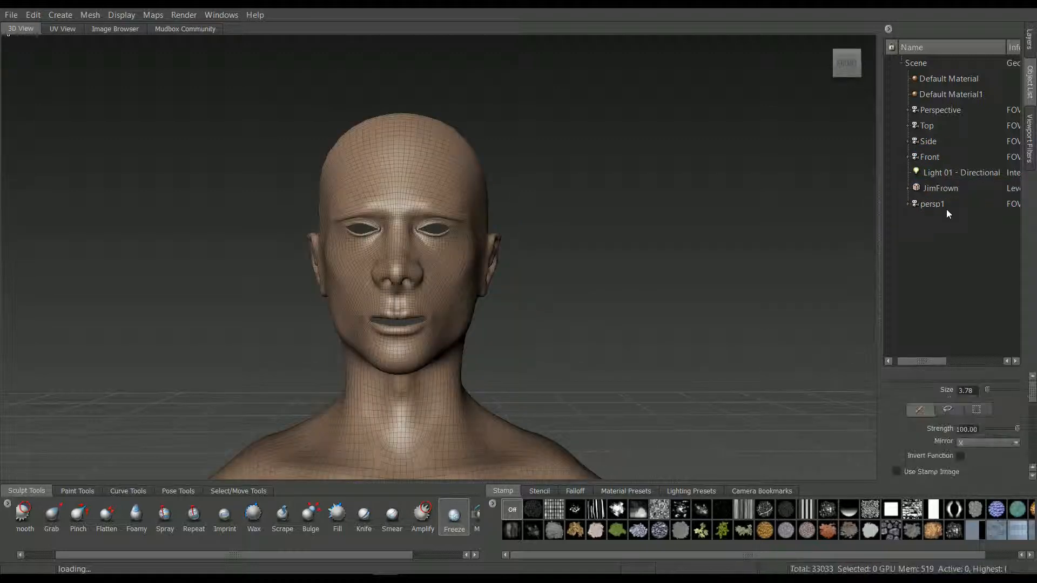
Step: Select the JimFrown mesh and send it to Maya, adding it to the current scene
click(11, 15)
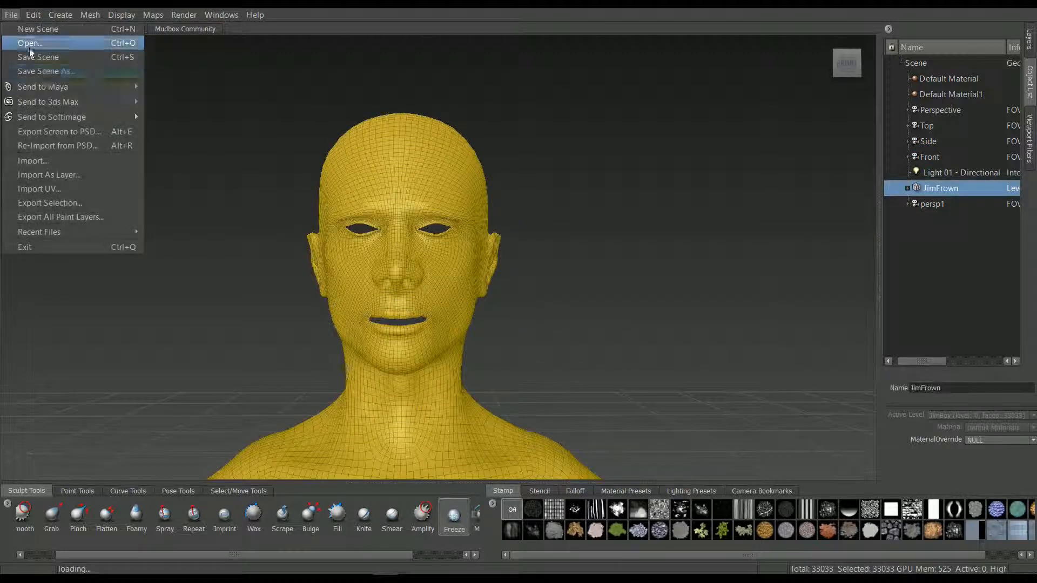
mouse_move(45, 86)
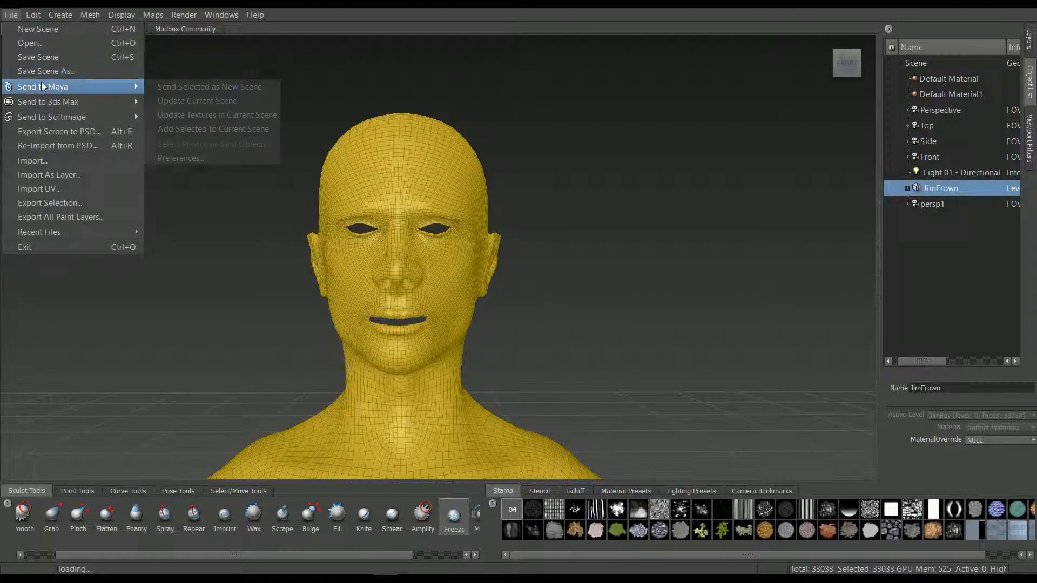
click(192, 126)
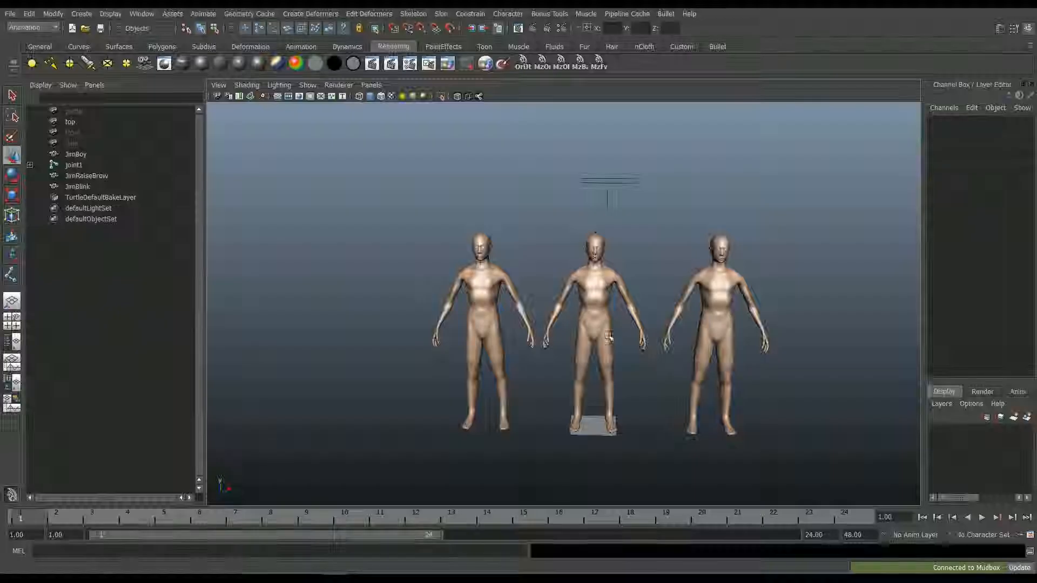
Step: Move JimFrown behind the front row to about -83.38 along X and -83.62 along Z
click(95, 202)
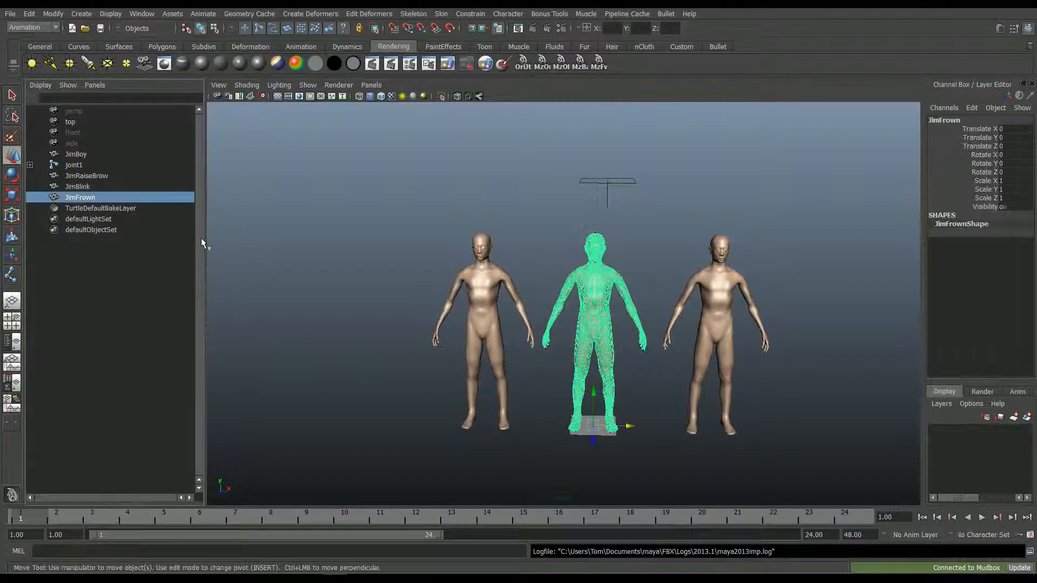
scroll(671, 451, up, 3)
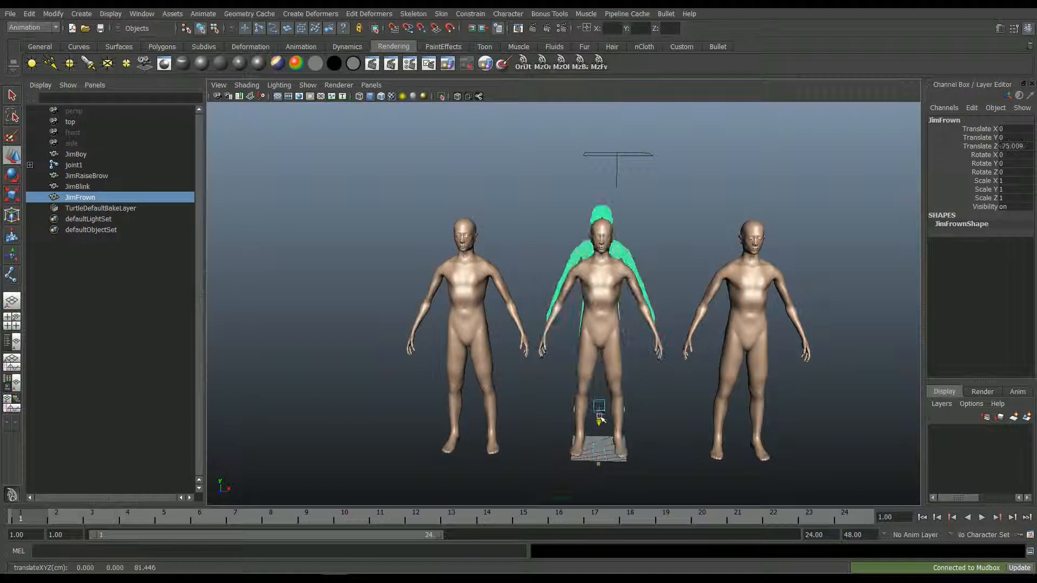
drag(630, 407, 538, 403)
Step: Switch to Mudbox and open the JimSad scene from the JimClips folder, discarding changes to the JimFrown scene
mouse_move(396, 567)
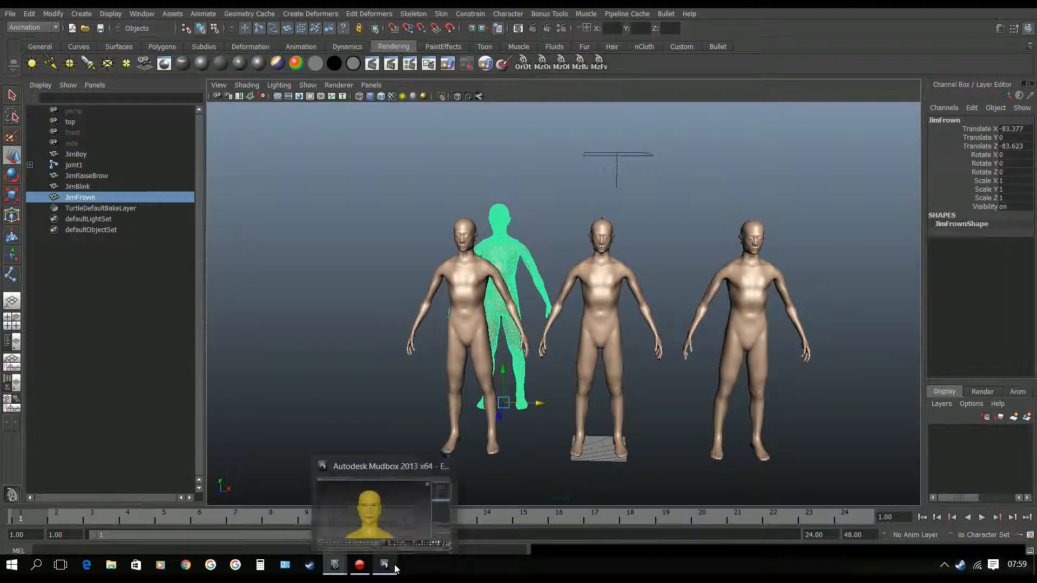
click(406, 533)
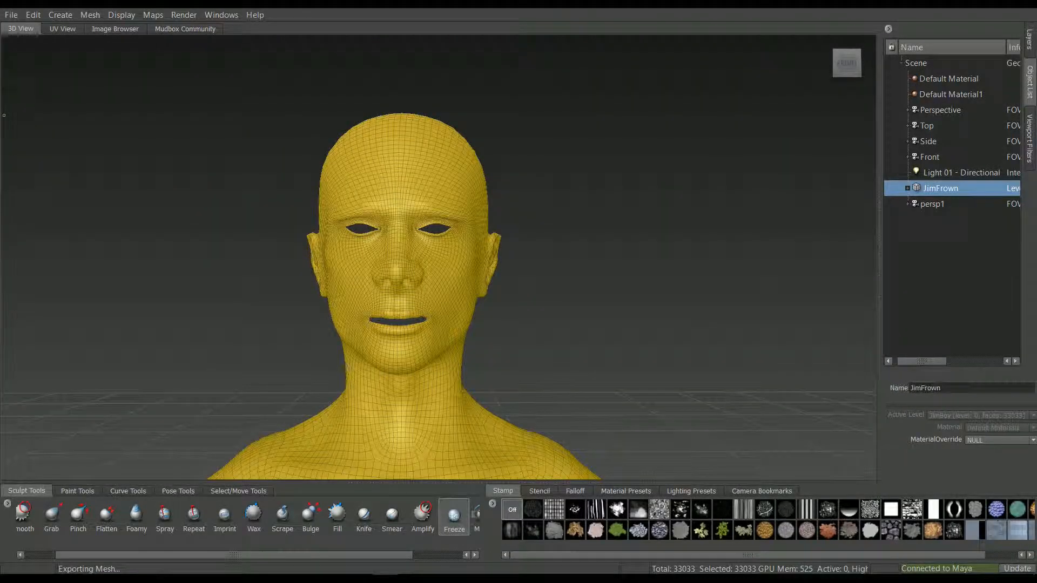
click(11, 15)
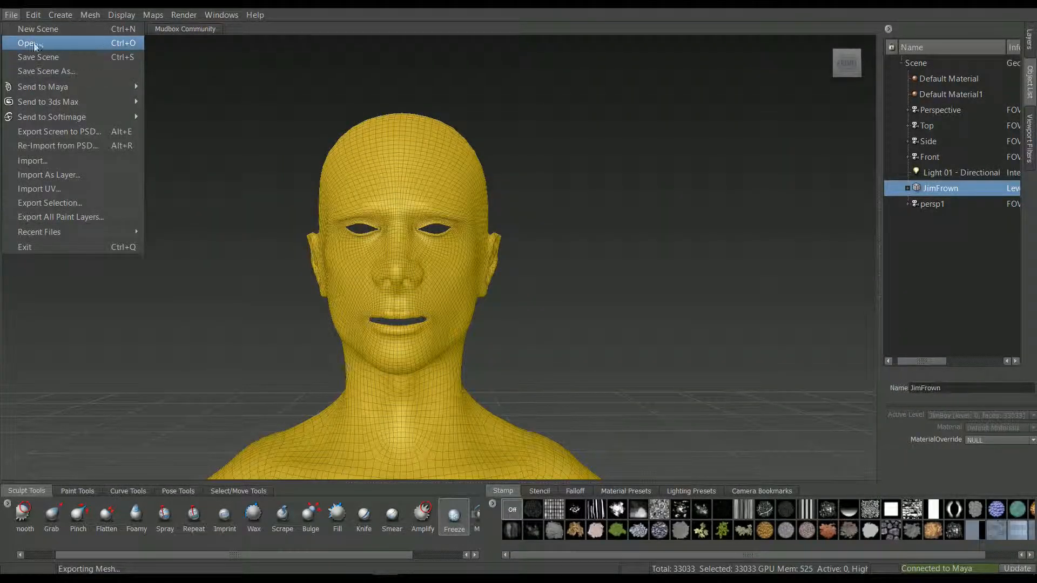
click(39, 42)
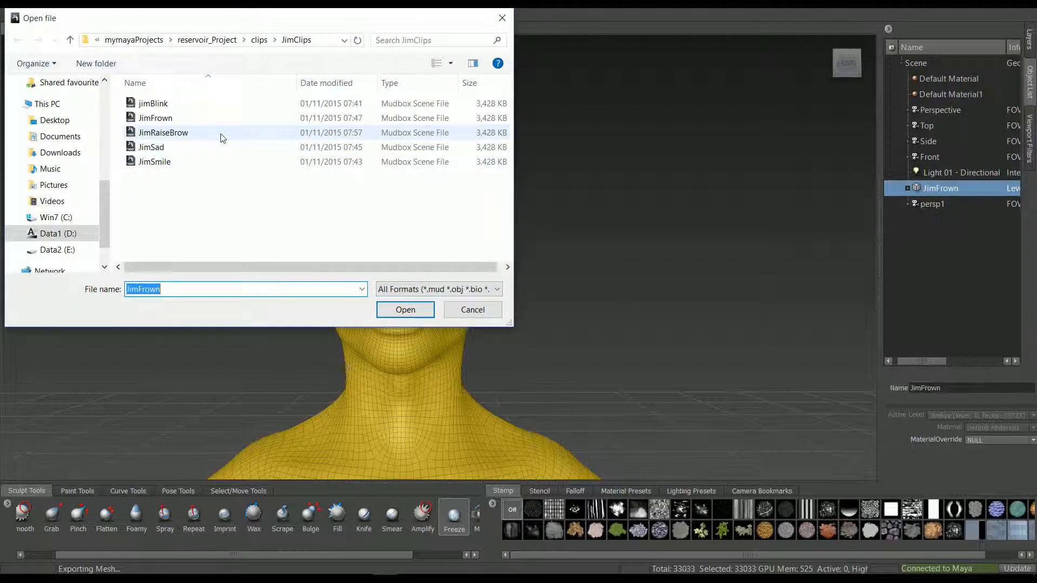
click(218, 146)
click(405, 309)
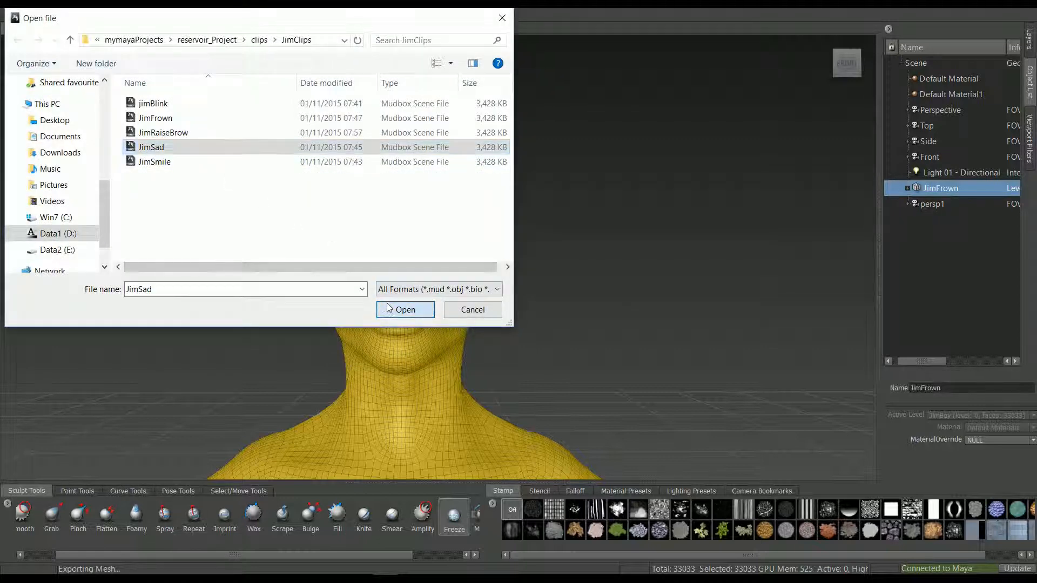
click(514, 301)
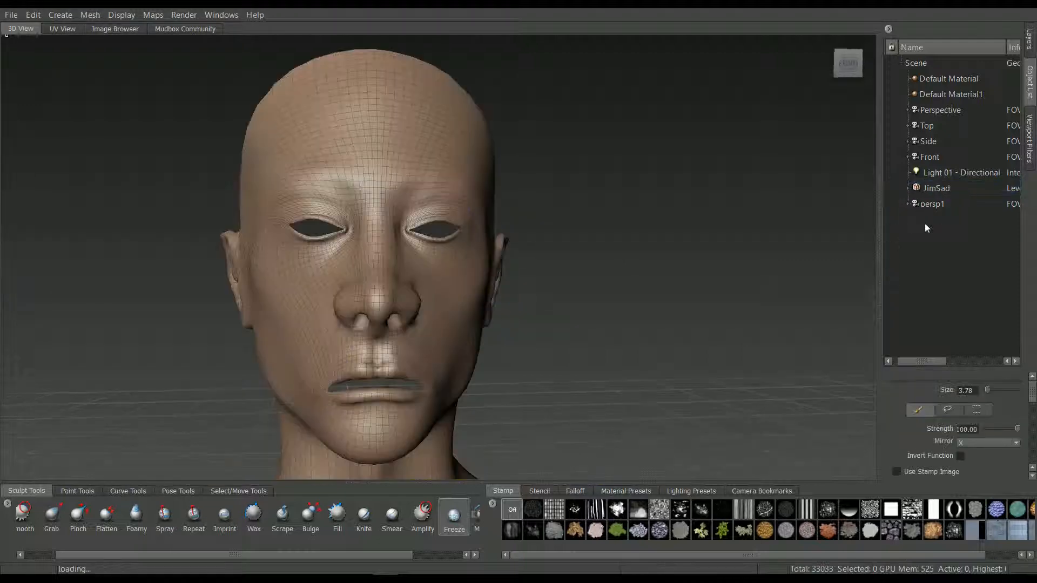
Step: Select the JimSad mesh and add it to the current Maya scene
click(936, 189)
click(11, 15)
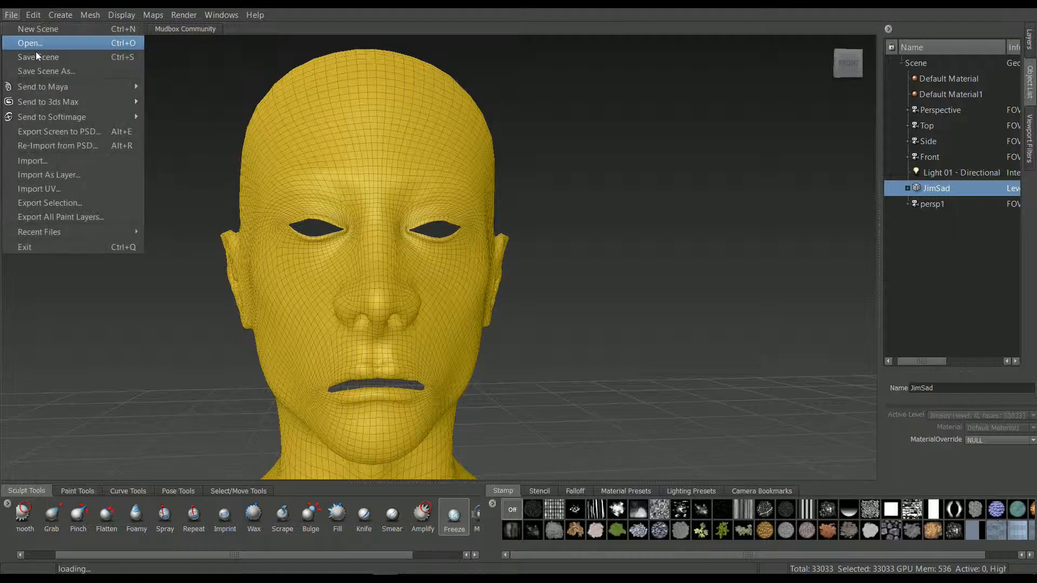
mouse_move(48, 86)
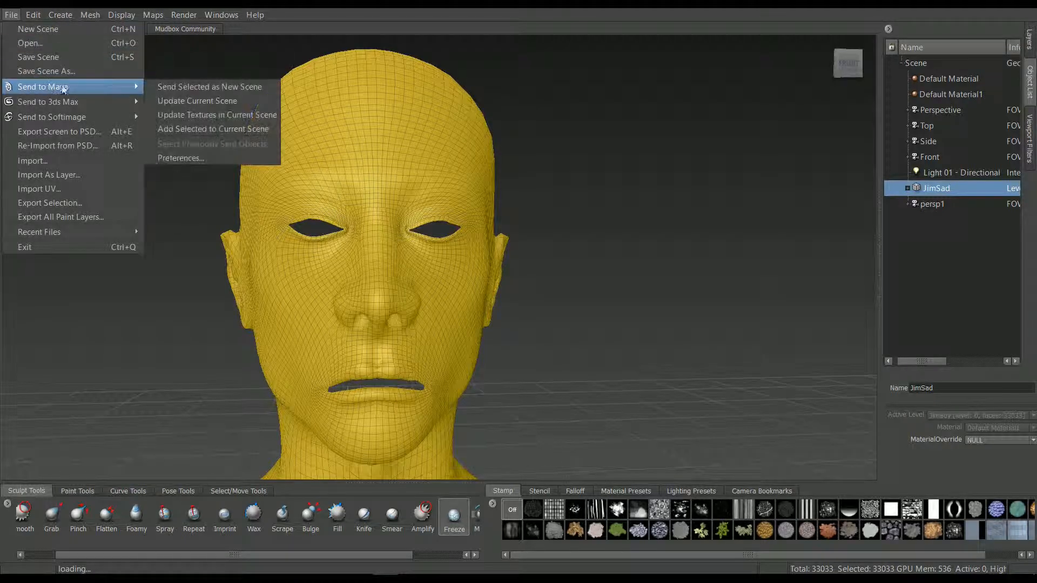
click(226, 130)
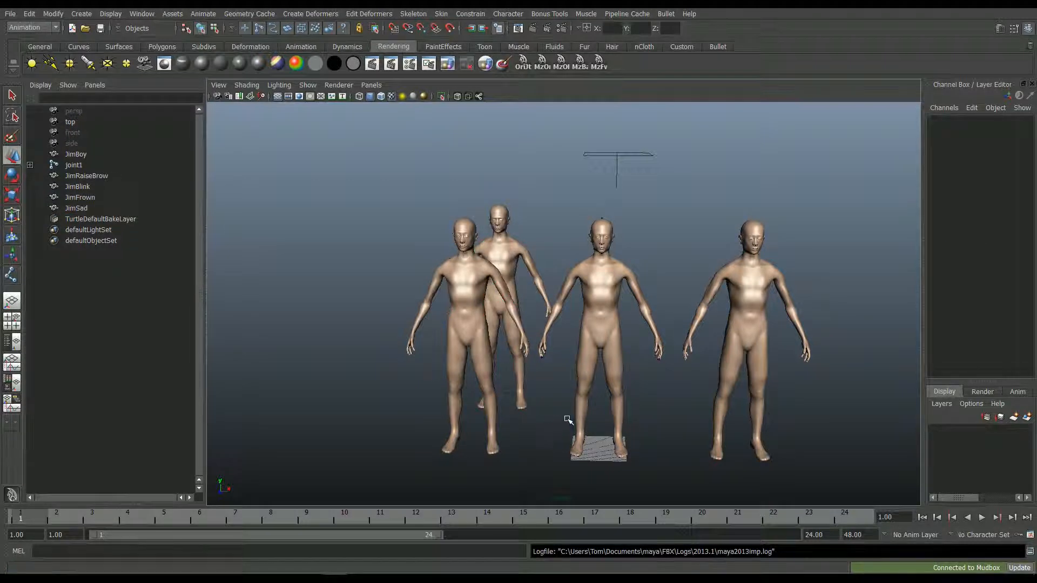
Step: Move JimSad straight back behind the original character, to about -118.89 along Z
click(81, 208)
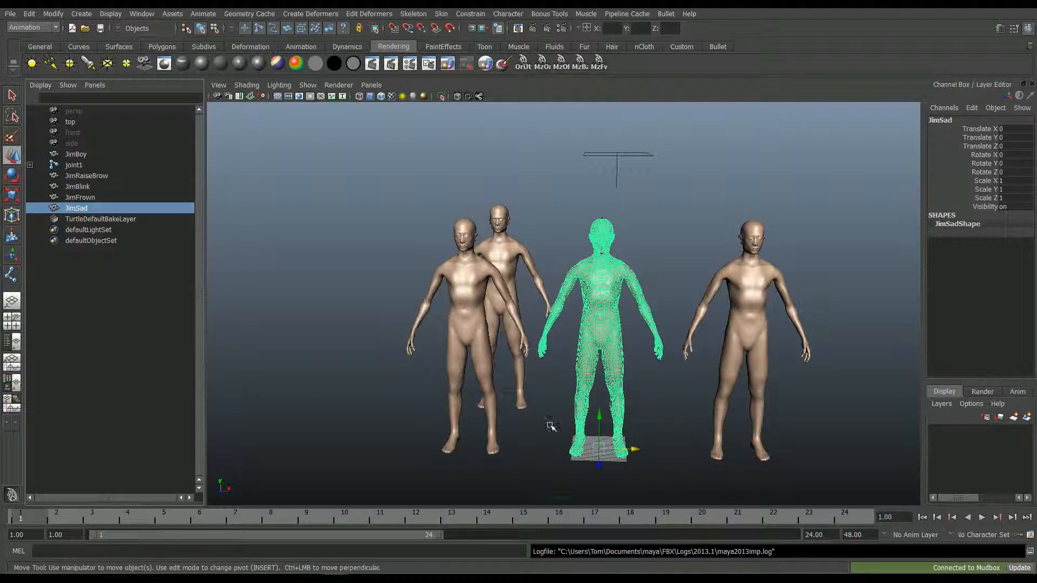
drag(600, 461, 596, 389)
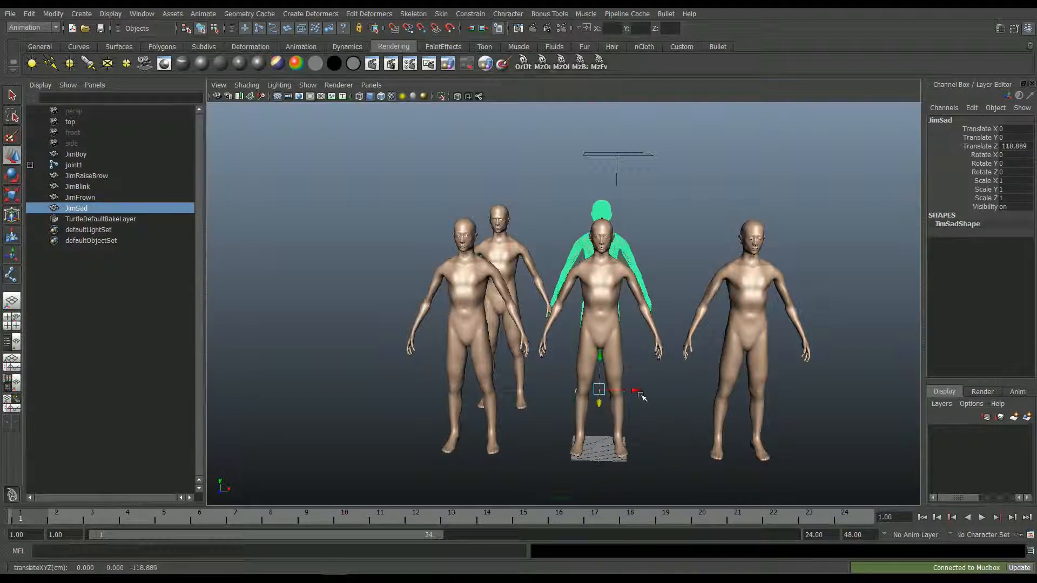
alt+middle_drag(592, 368, 489, 341)
Step: Switch to Mudbox and open the JimSmile scene from the JimClips folder, discarding changes to the JimSad scene
mouse_move(359, 571)
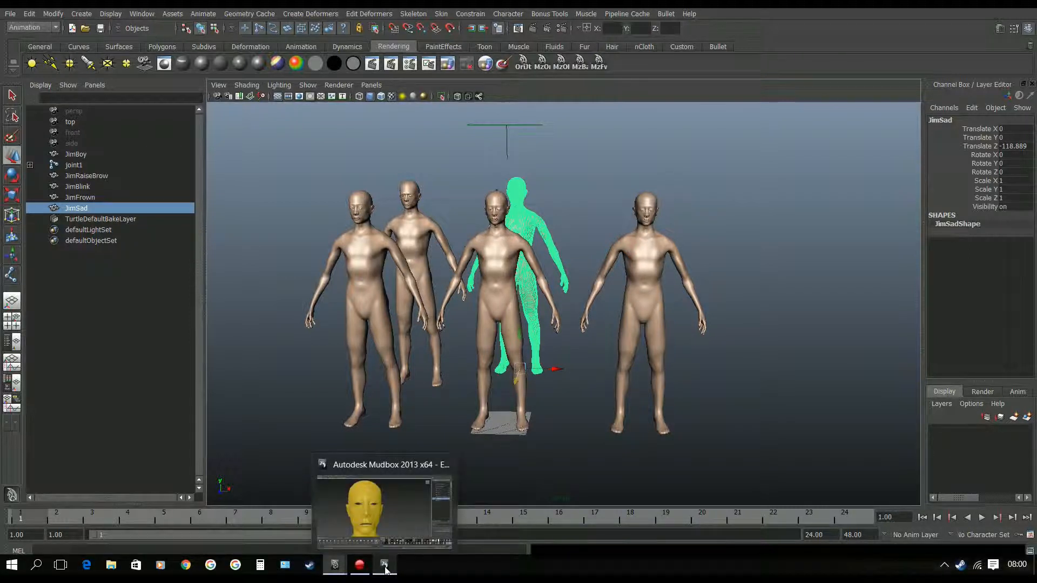
click(401, 527)
click(11, 15)
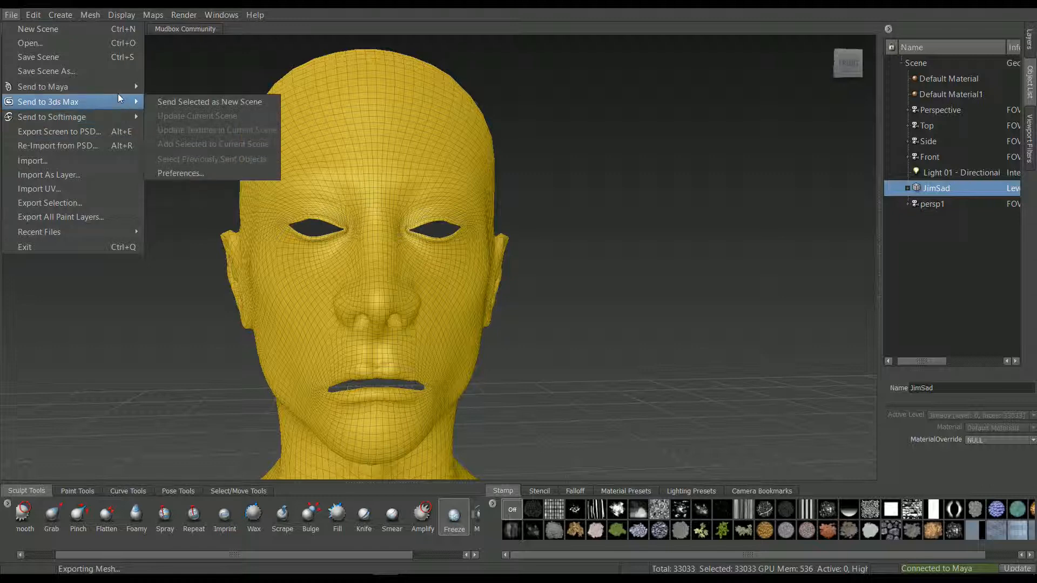
click(80, 48)
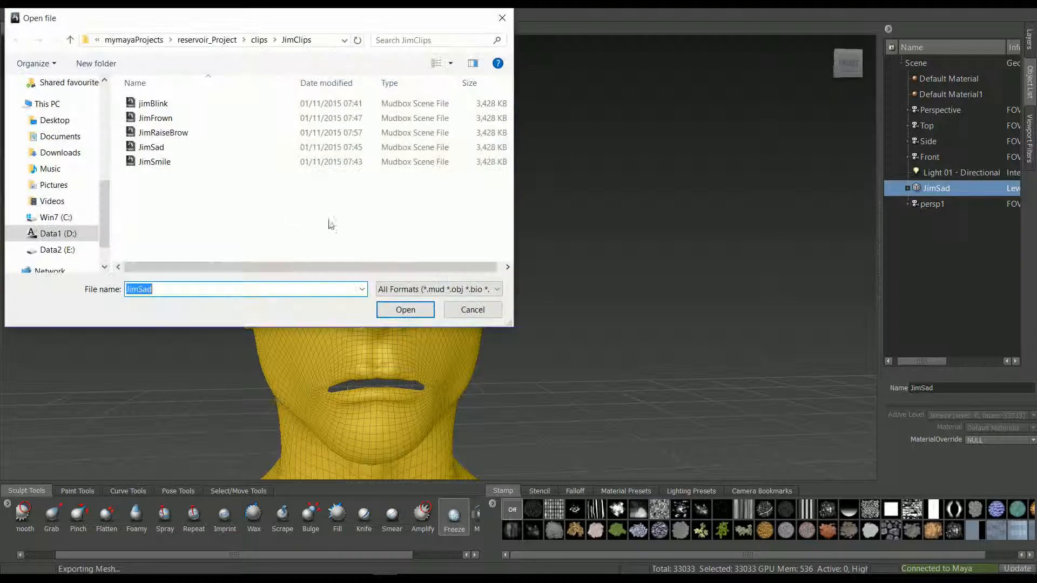
click(212, 162)
click(399, 309)
click(514, 299)
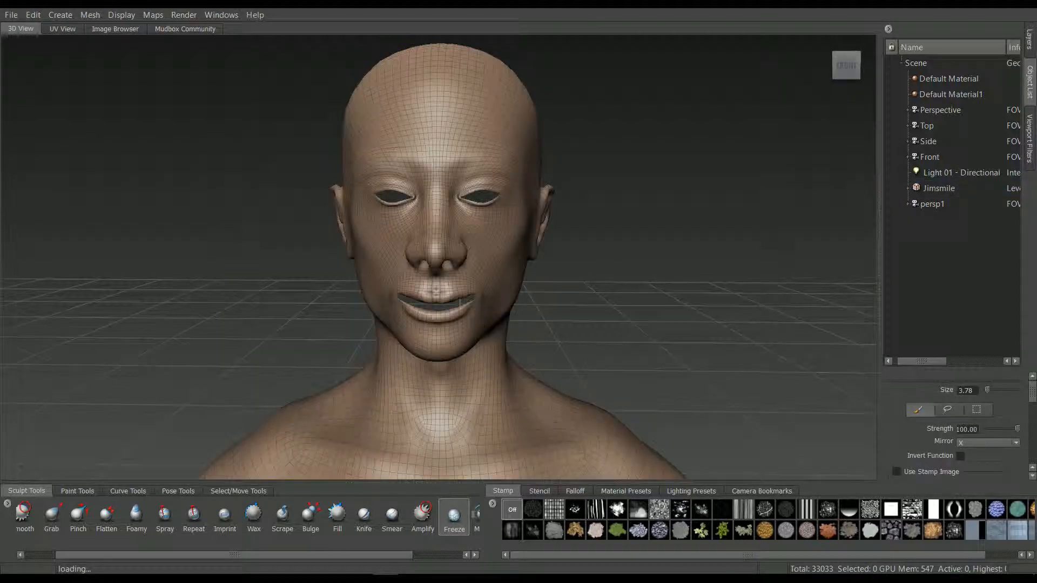
Step: Select the Jimsmile mesh and send it to Maya as an addition to the current scene
click(938, 190)
click(10, 15)
mouse_move(43, 86)
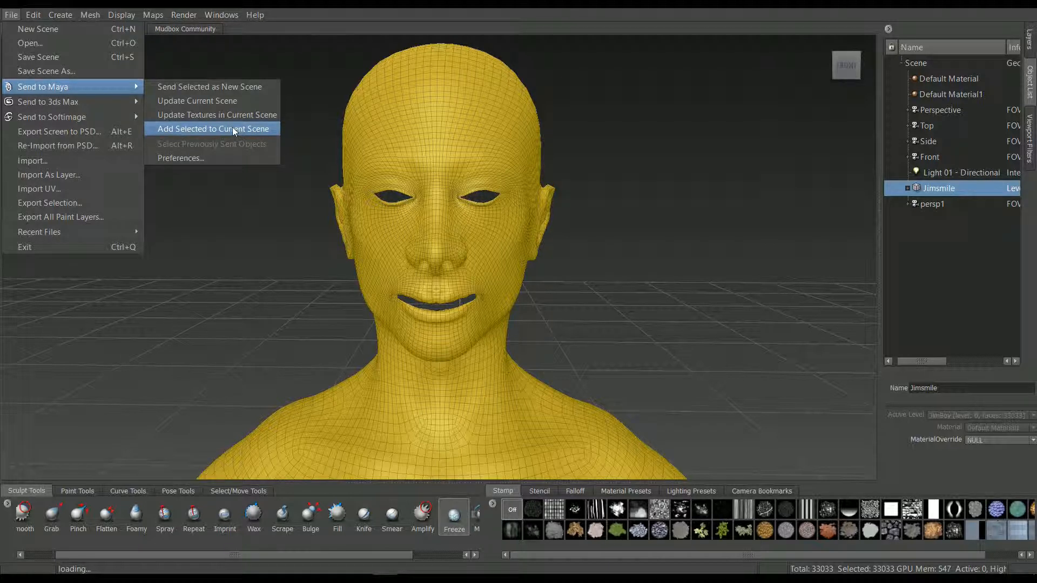
click(232, 129)
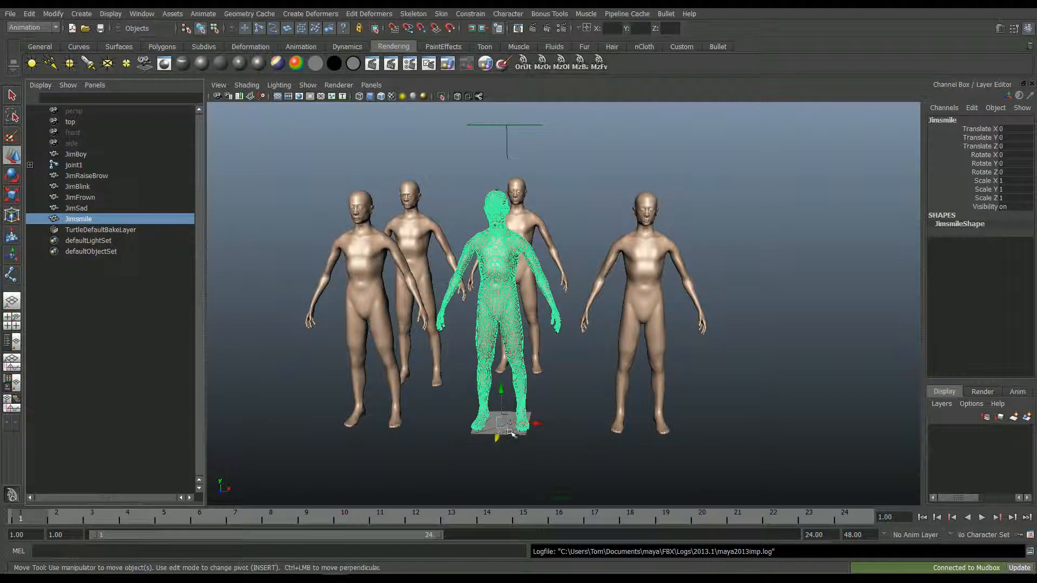
Step: Move Jimsmile behind JimBlink to about 108.24 along X and -125.14 along Z, and deselect it
drag(536, 423, 640, 374)
alt+drag(570, 387, 595, 398)
scroll(594, 398, up, 3)
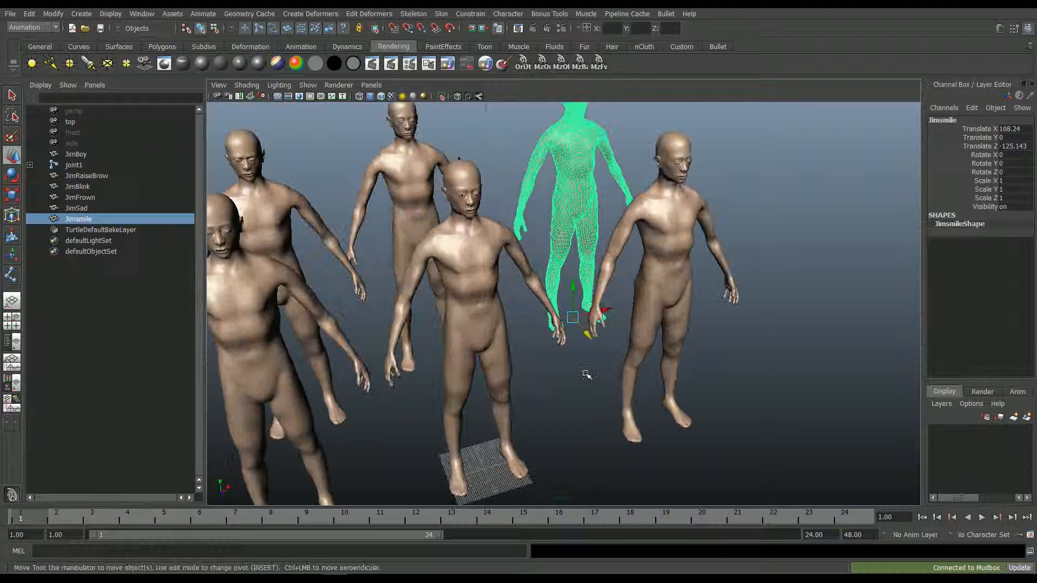
alt+middle_drag(585, 373, 638, 394)
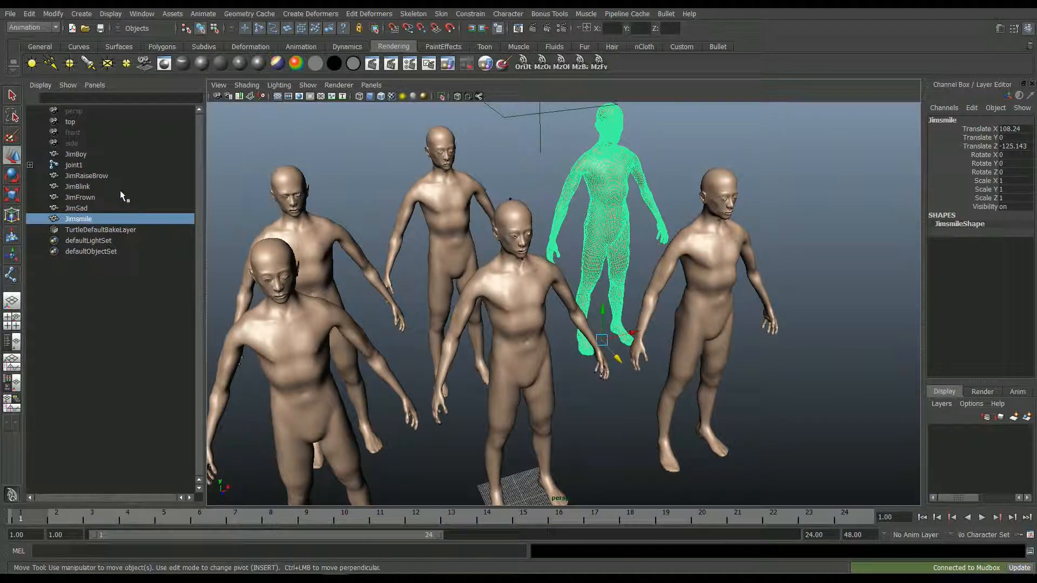
alt+drag(465, 229, 606, 183)
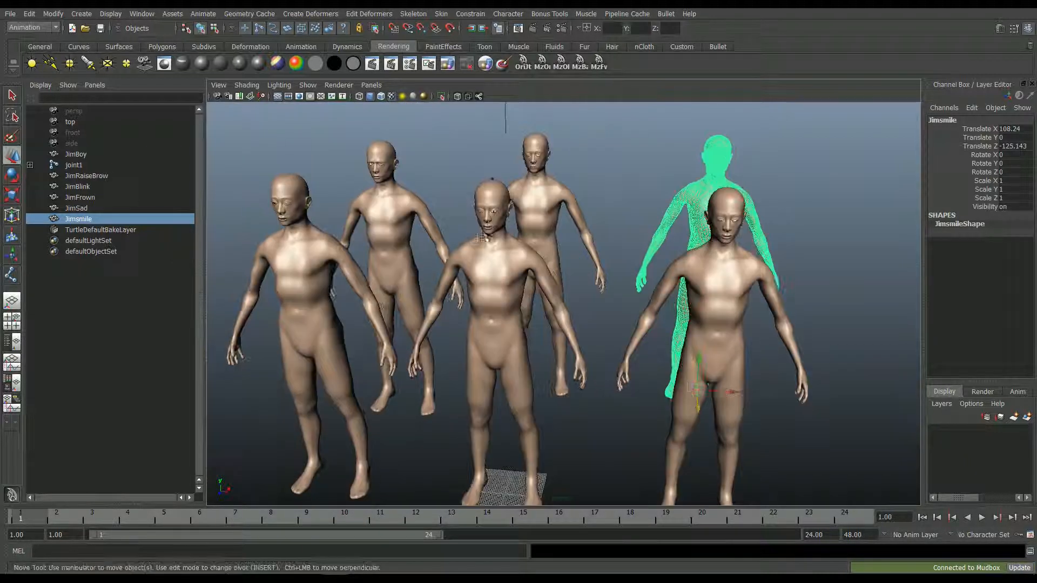
click(611, 176)
Step: Examine the arrangement of the five expression meshes around JimBoy from several angles, briefly selecting the original JimBoy mesh to identify it
alt+drag(607, 221, 529, 271)
alt+middle_drag(529, 271, 567, 314)
alt+drag(567, 313, 533, 312)
alt+middle_drag(534, 312, 534, 277)
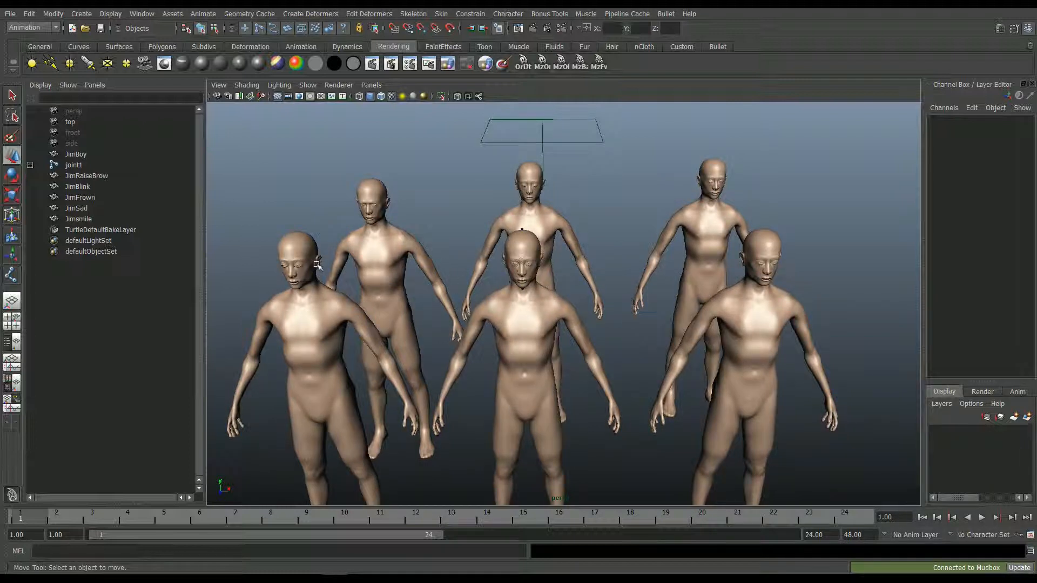
alt+drag(415, 265, 648, 255)
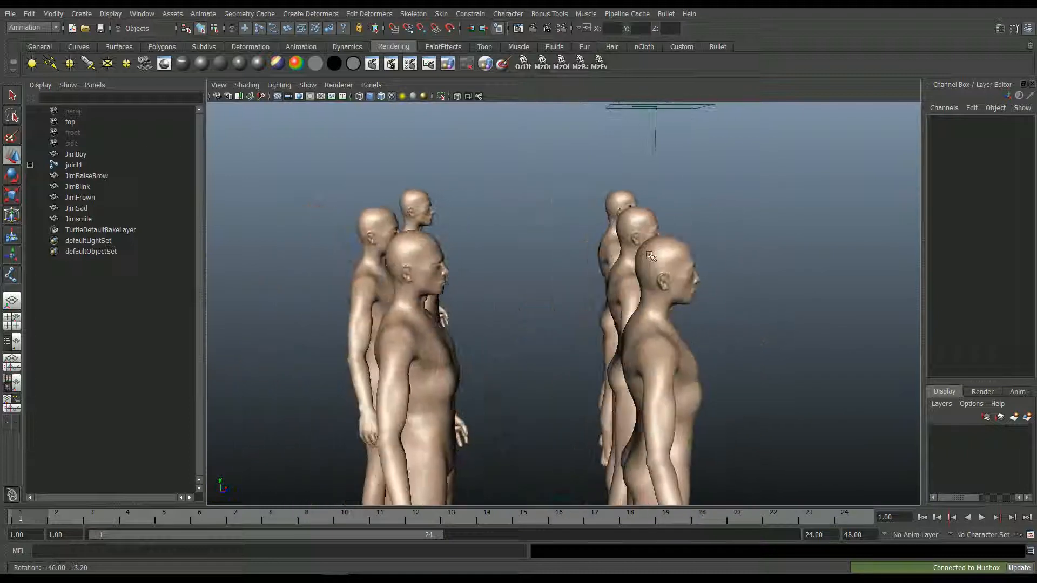
alt+drag(562, 255, 429, 259)
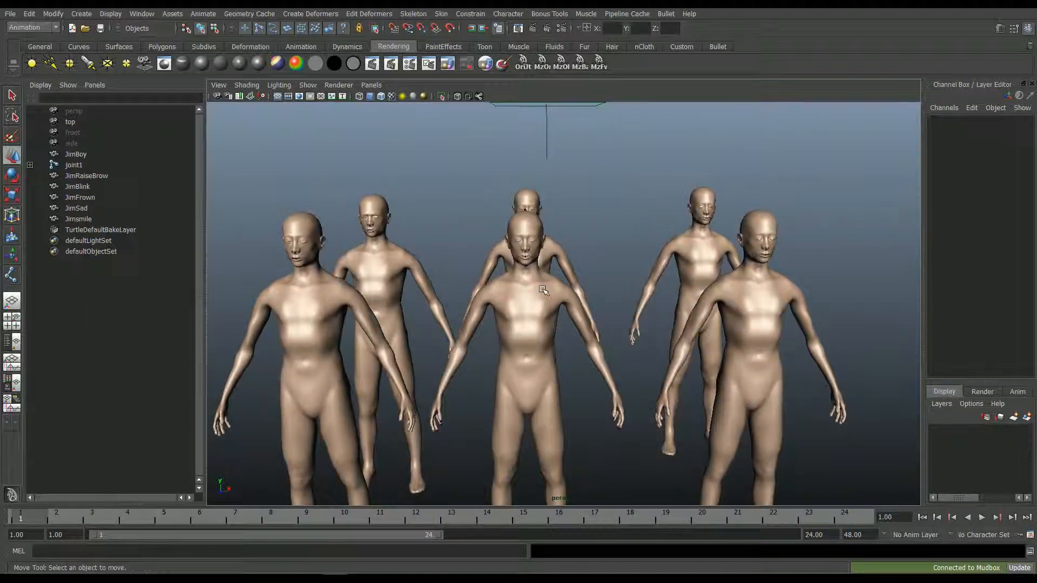
click(545, 289)
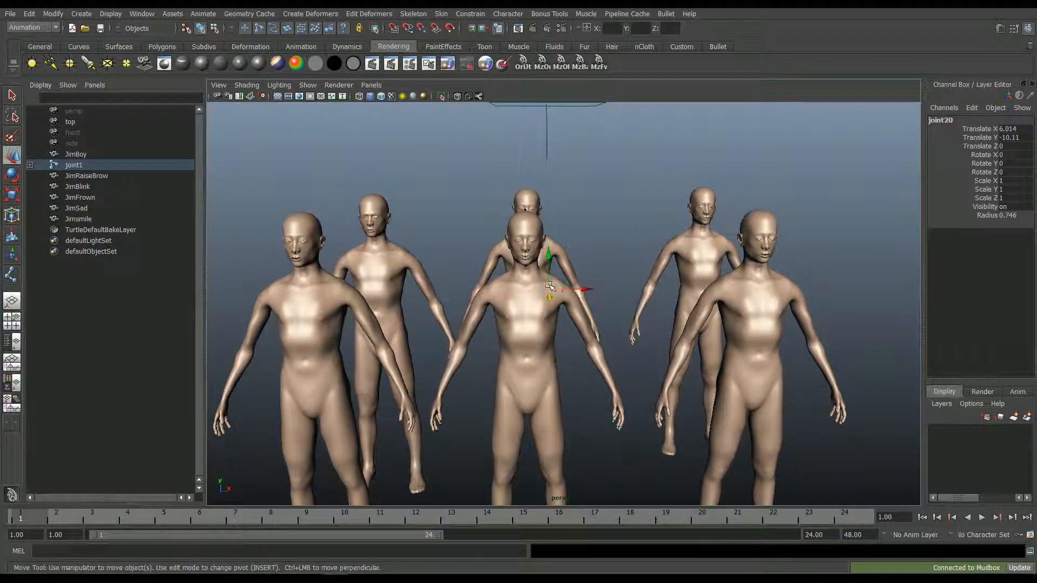
click(538, 365)
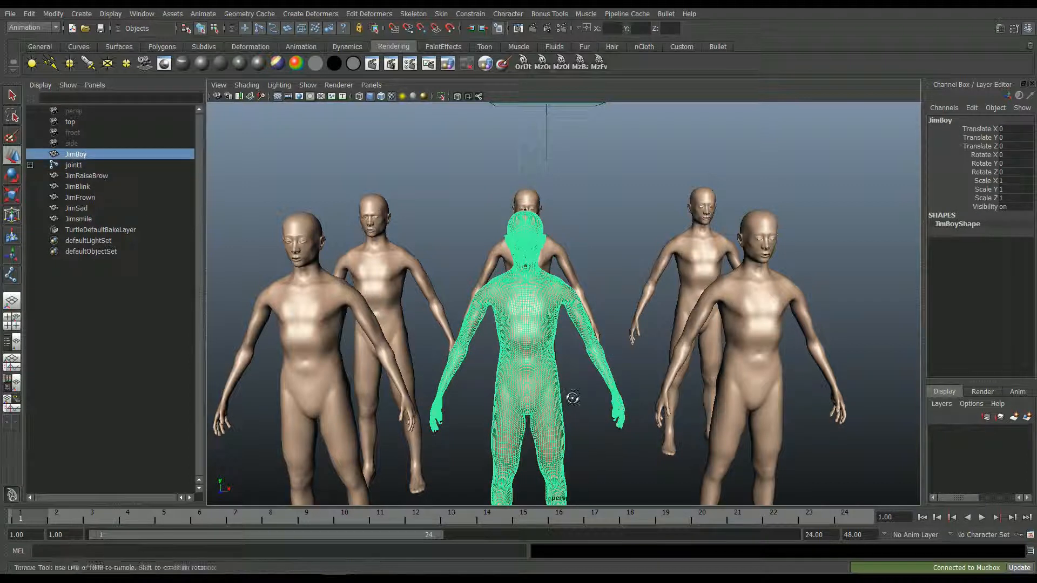
alt+drag(571, 402, 632, 424)
click(644, 444)
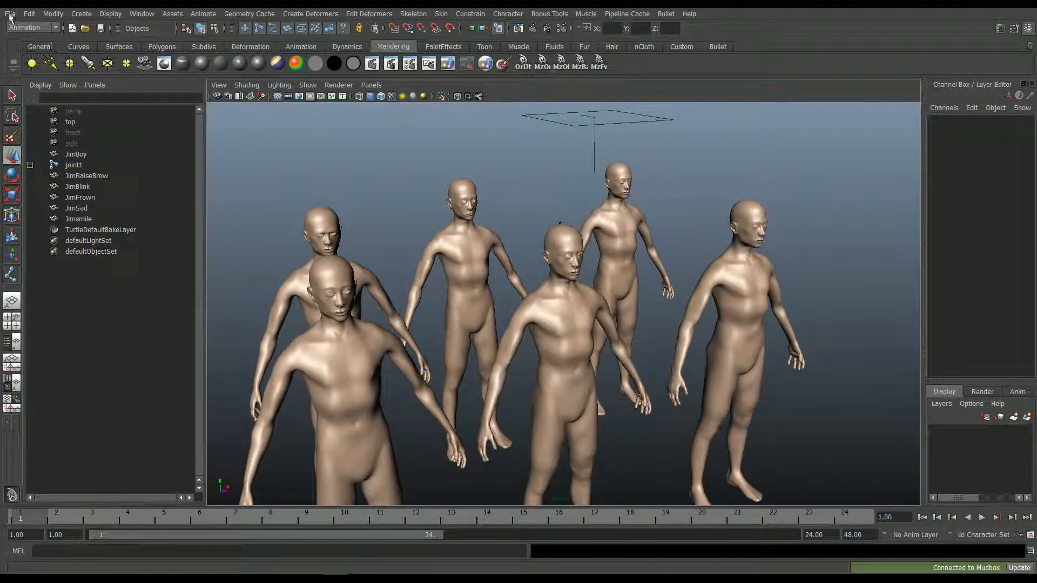
Step: Save the scene as 4JimBoyScene.ma in the jimBoyScenes folder
click(10, 13)
click(25, 69)
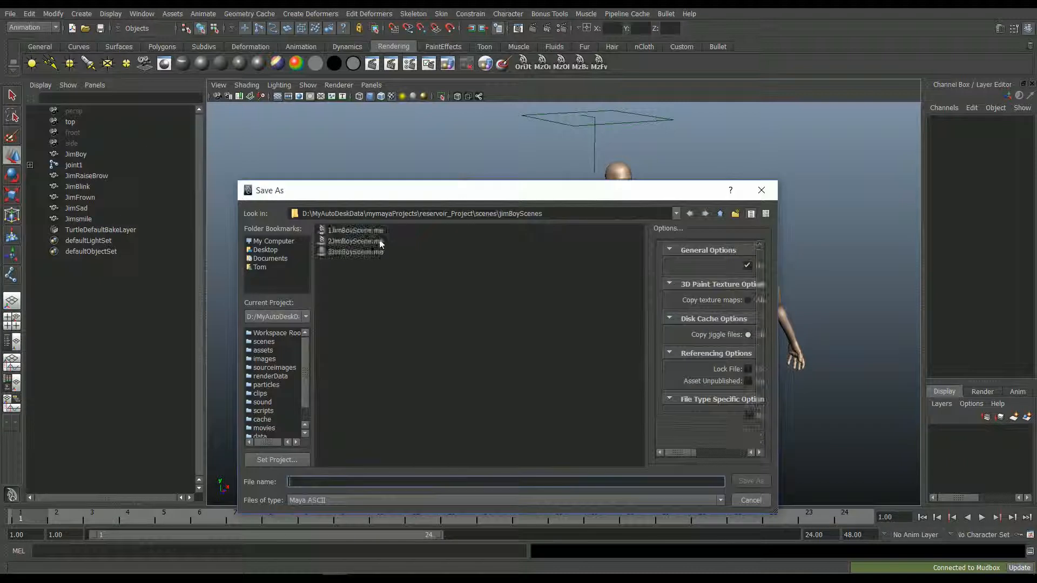
click(368, 252)
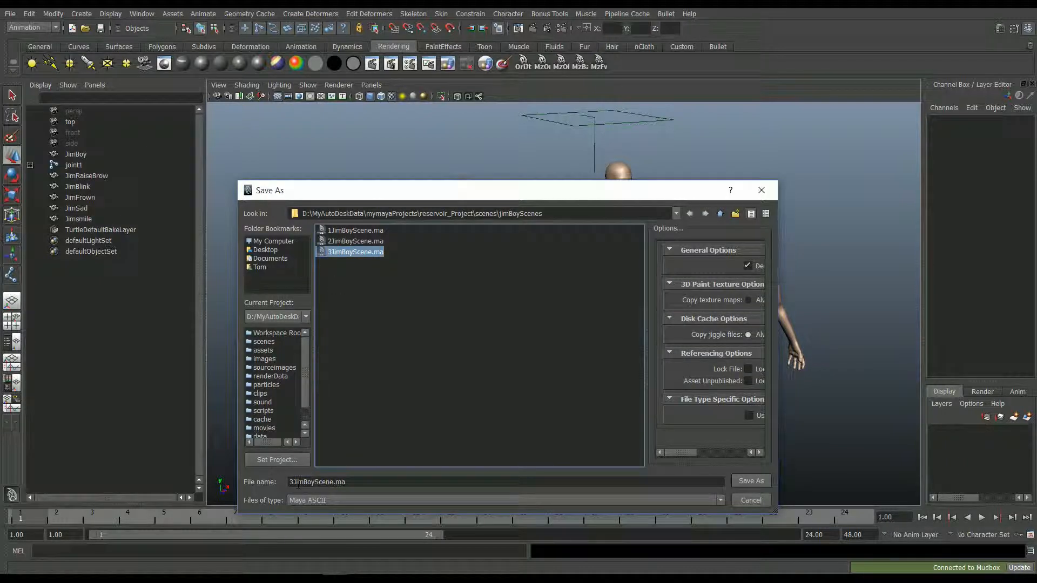
click(294, 483)
key(BackSpace)
text(4)
key(Return)
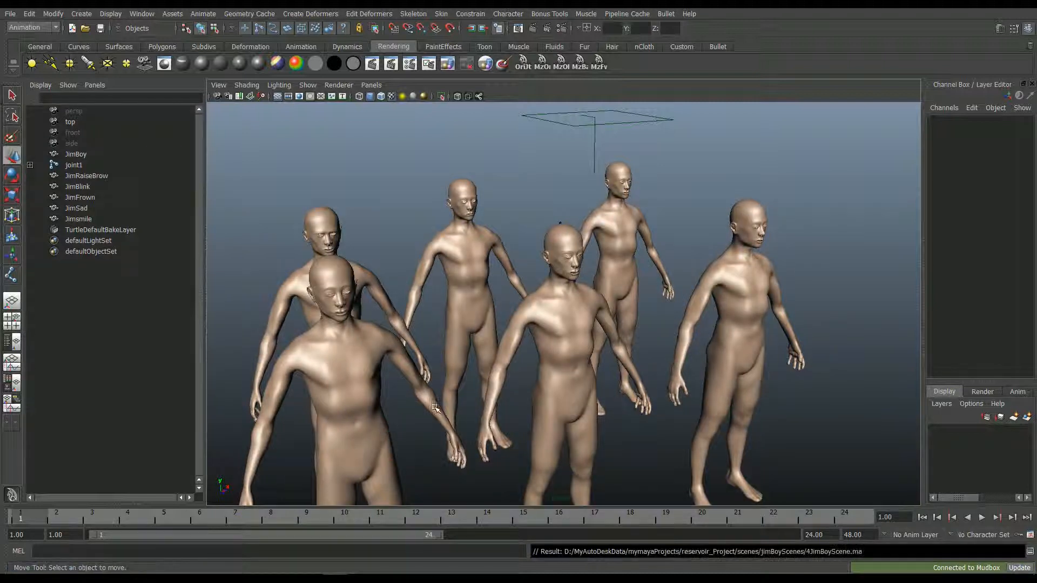
Step: Select the JimRaiseBrow, JimFrown, JimSad, Jimsmile and JimBlink meshes, adding JimBoy last as the base shape
alt+drag(458, 319, 352, 320)
click(352, 319)
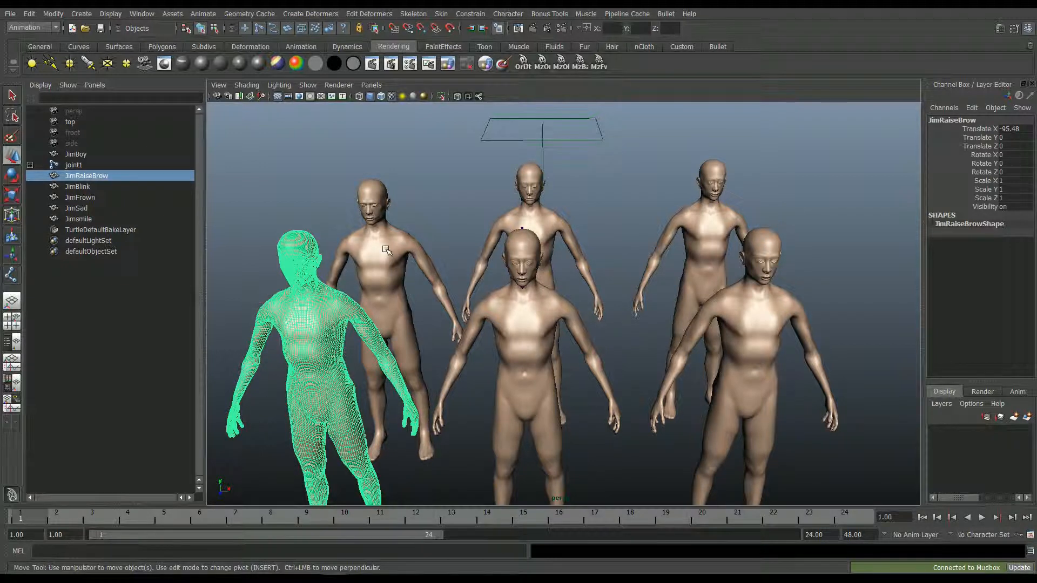
shift+click(386, 250)
shift+click(542, 218)
shift+click(692, 222)
shift+click(764, 342)
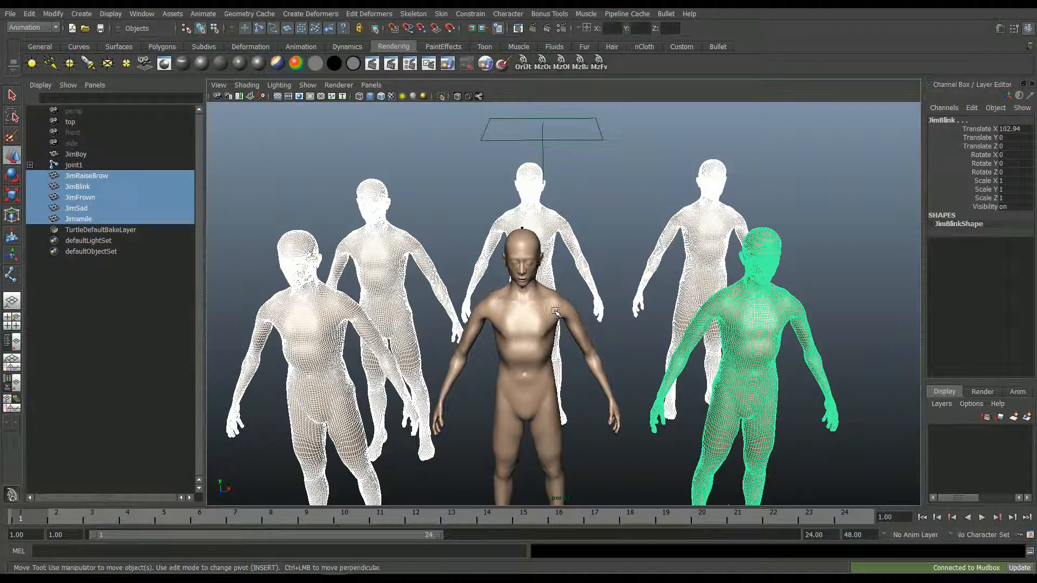
shift+click(555, 311)
Step: Create a blend shape node named JimBlends on JimBoy from the selected meshes, and clear the selection
scroll(556, 313, down, 3)
alt+drag(556, 313, 521, 290)
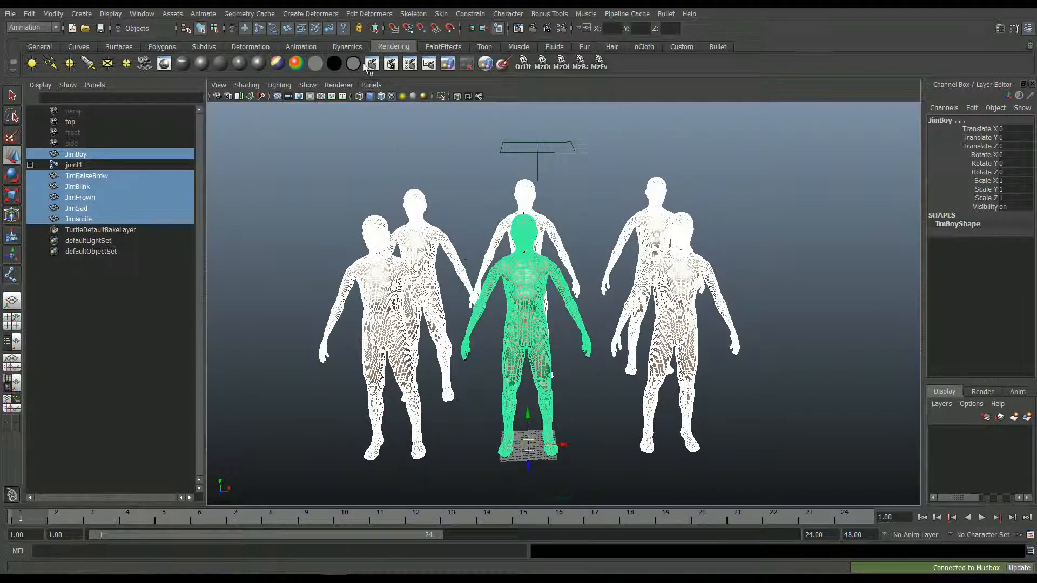
click(334, 14)
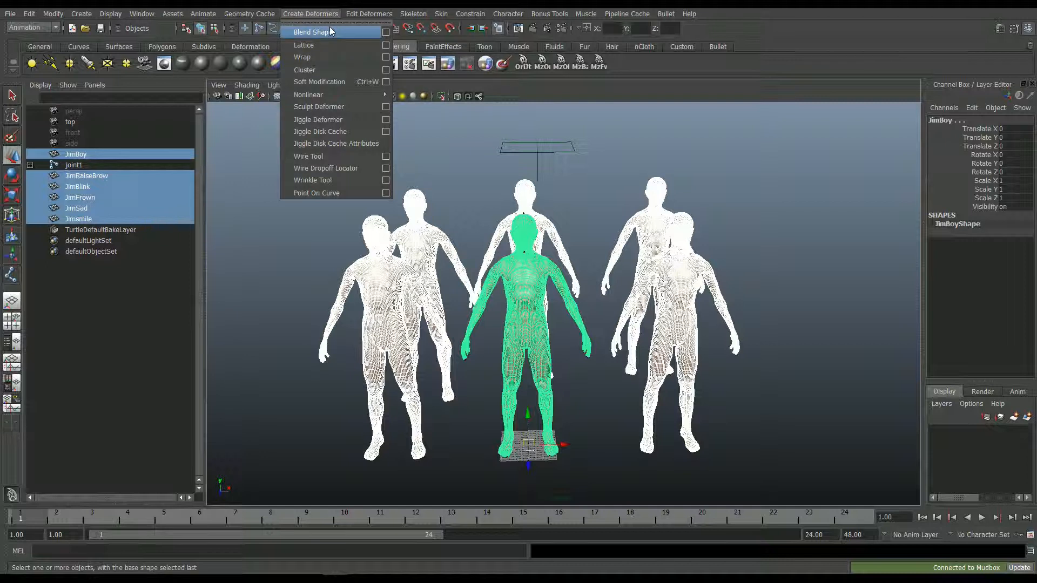
click(385, 32)
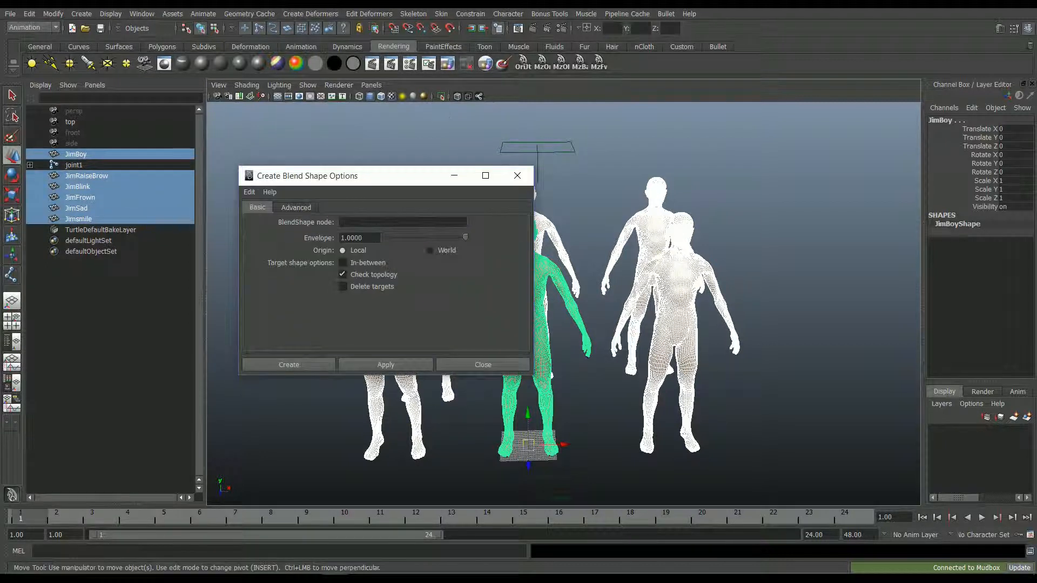
click(387, 223)
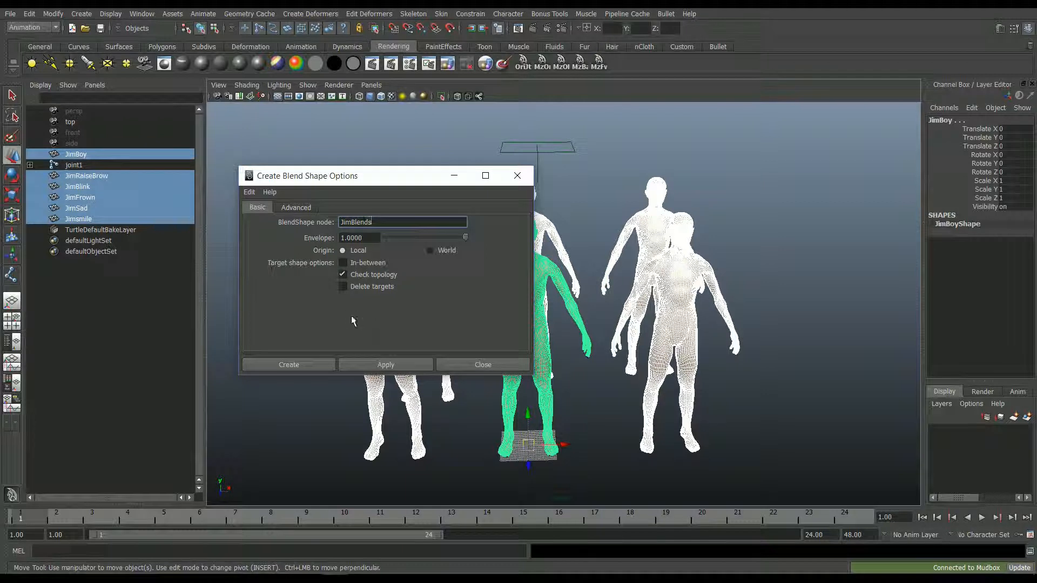
click(312, 364)
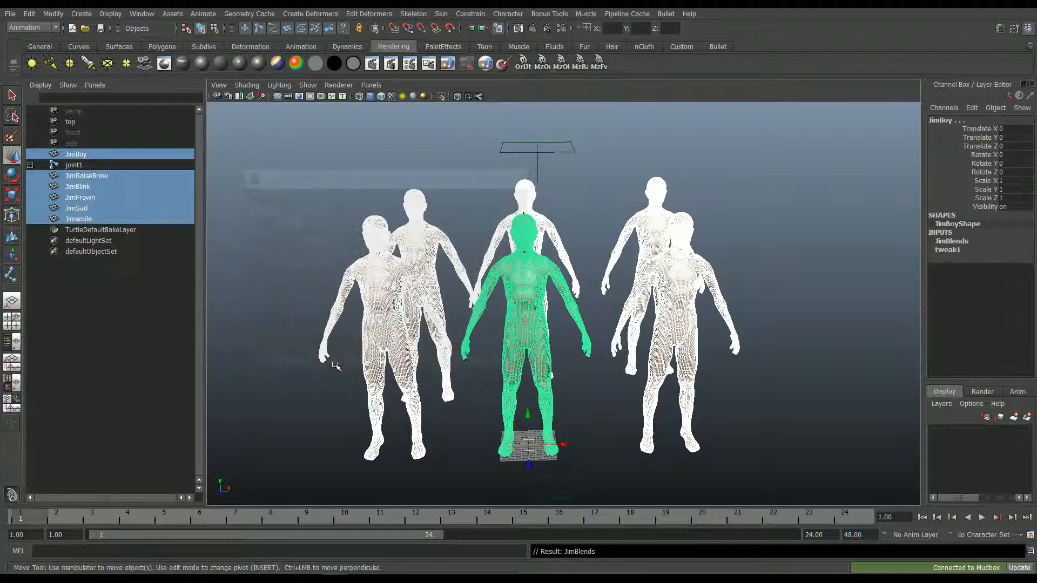
click(326, 242)
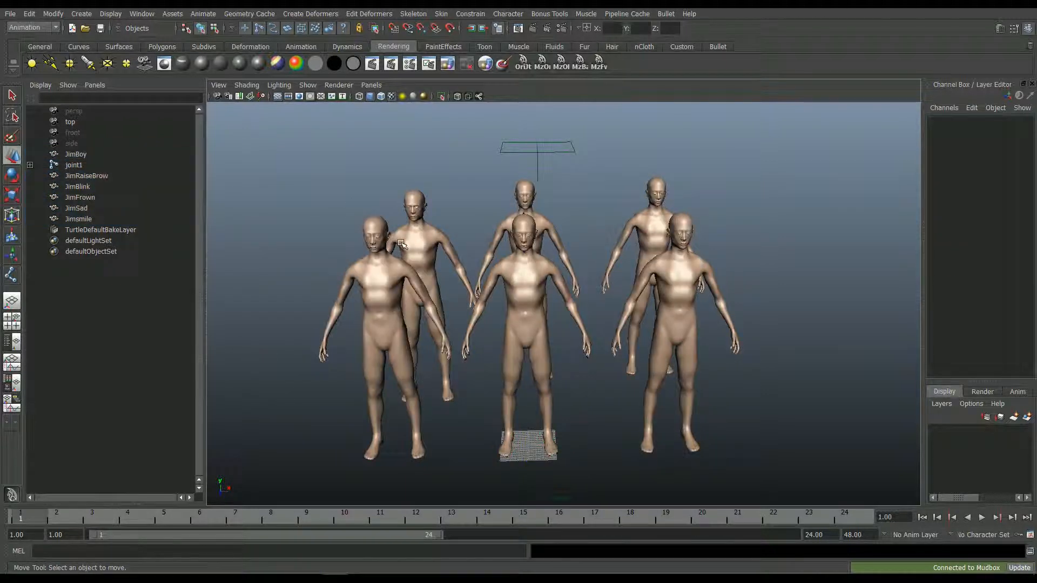
Step: Open the Blend Shape editor and place its window clear of the characters beside the JimBoy mesh
click(210, 17)
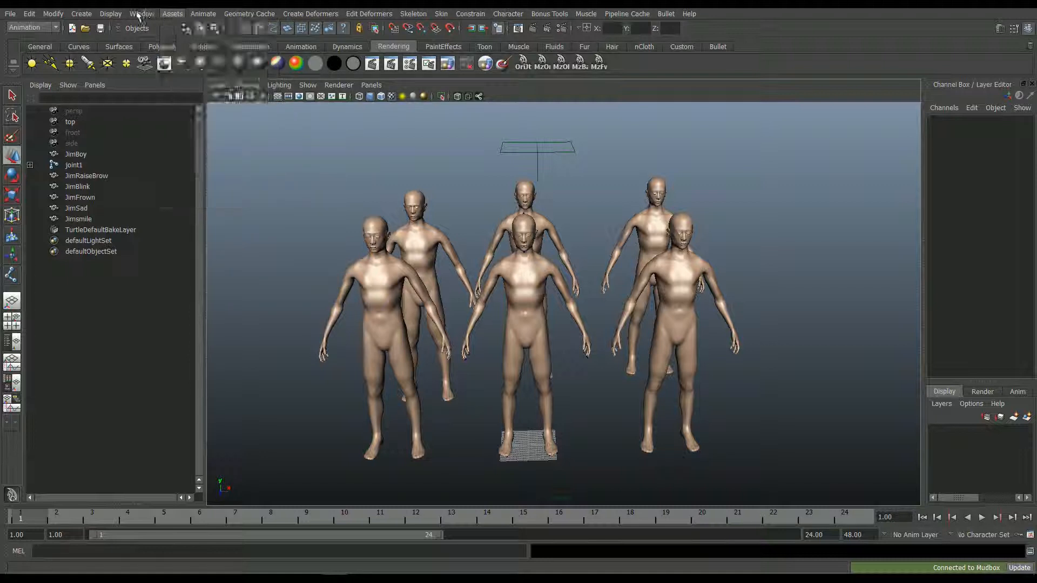
mouse_move(140, 16)
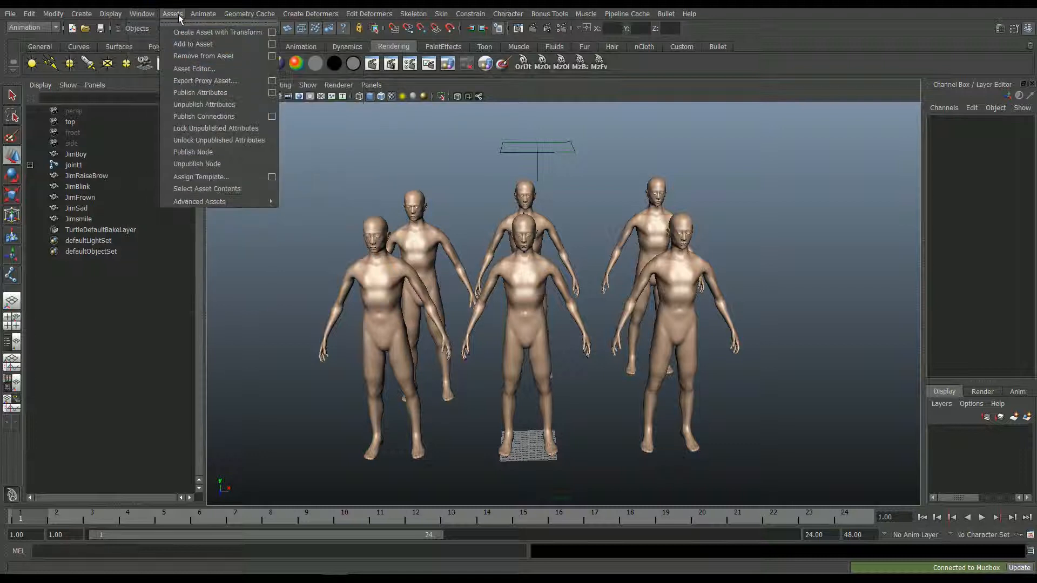
mouse_move(244, 19)
mouse_move(303, 21)
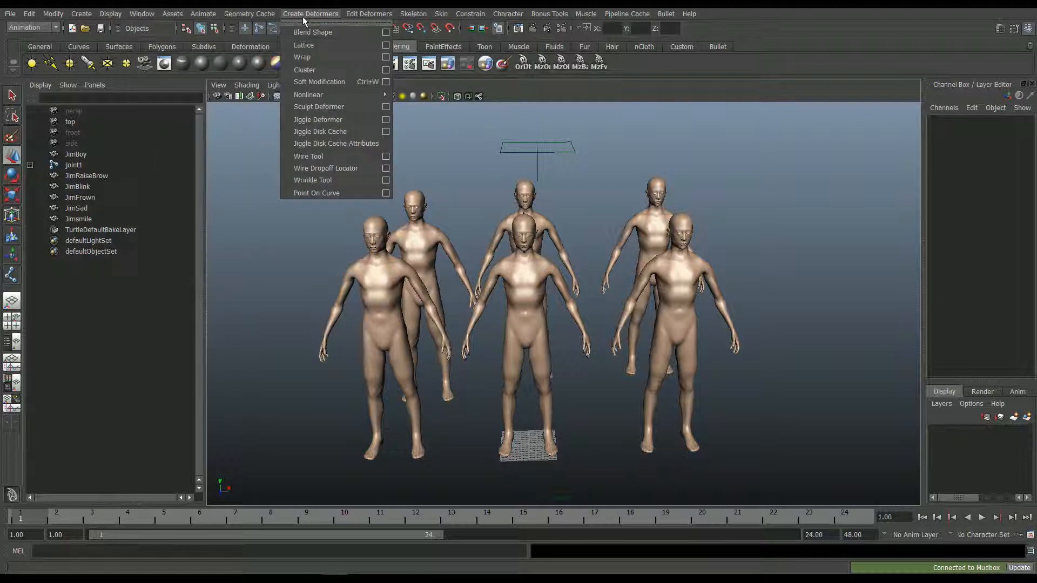
mouse_move(183, 60)
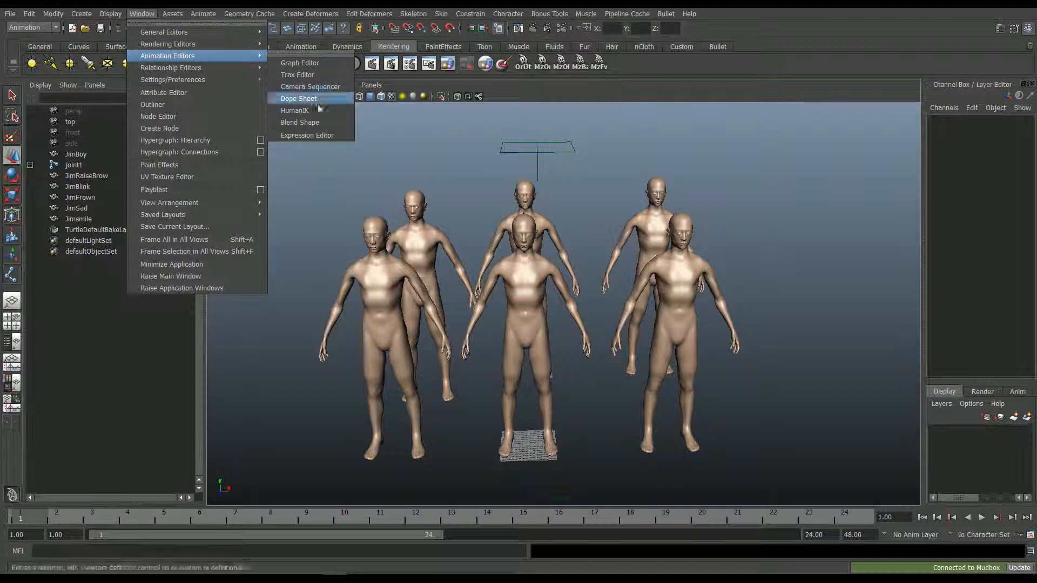
click(300, 122)
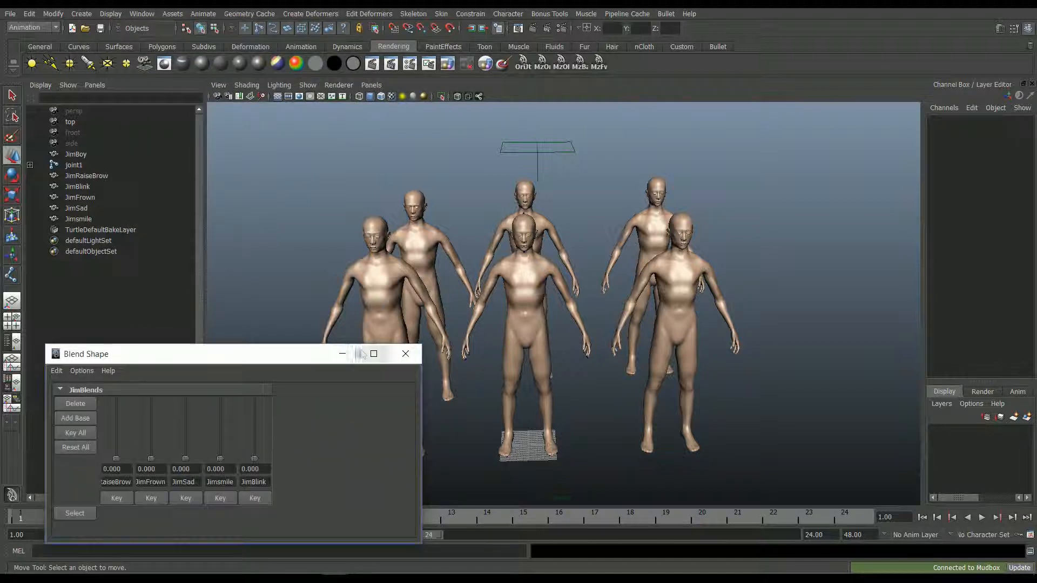
drag(282, 353, 280, 294)
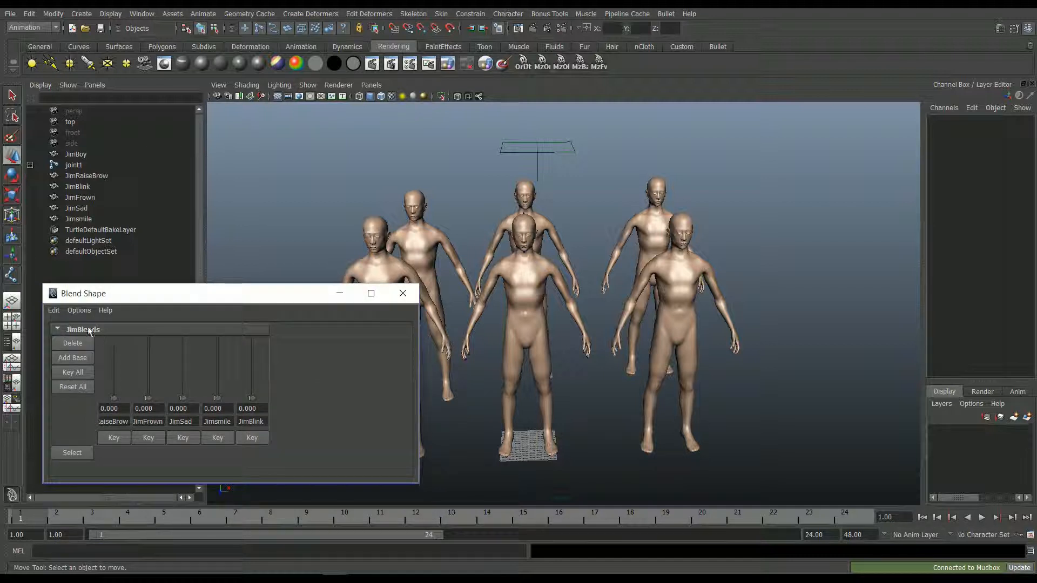
drag(185, 300, 164, 167)
alt+right_drag(322, 354, 290, 251)
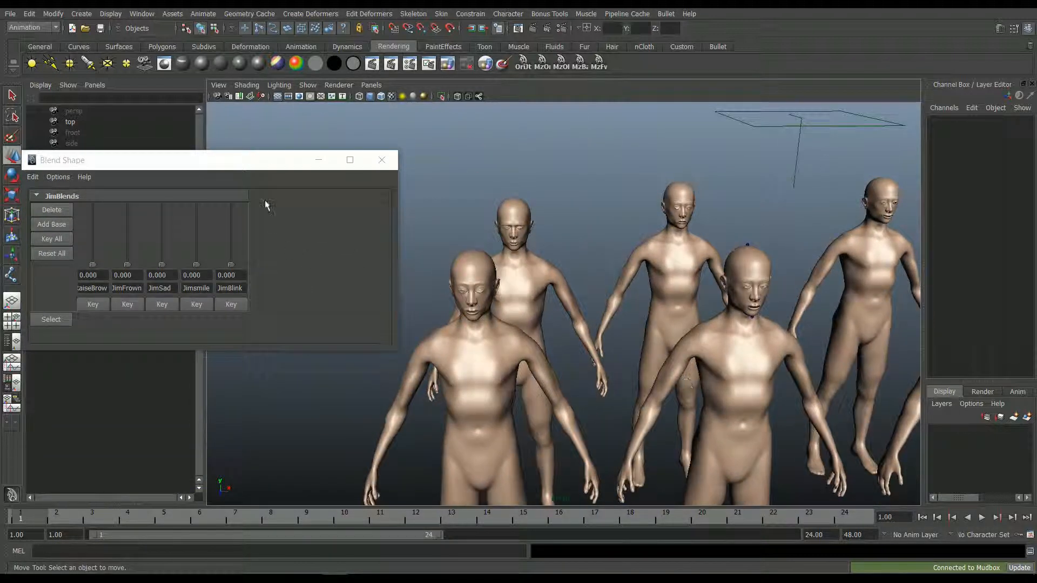
drag(266, 162, 281, 160)
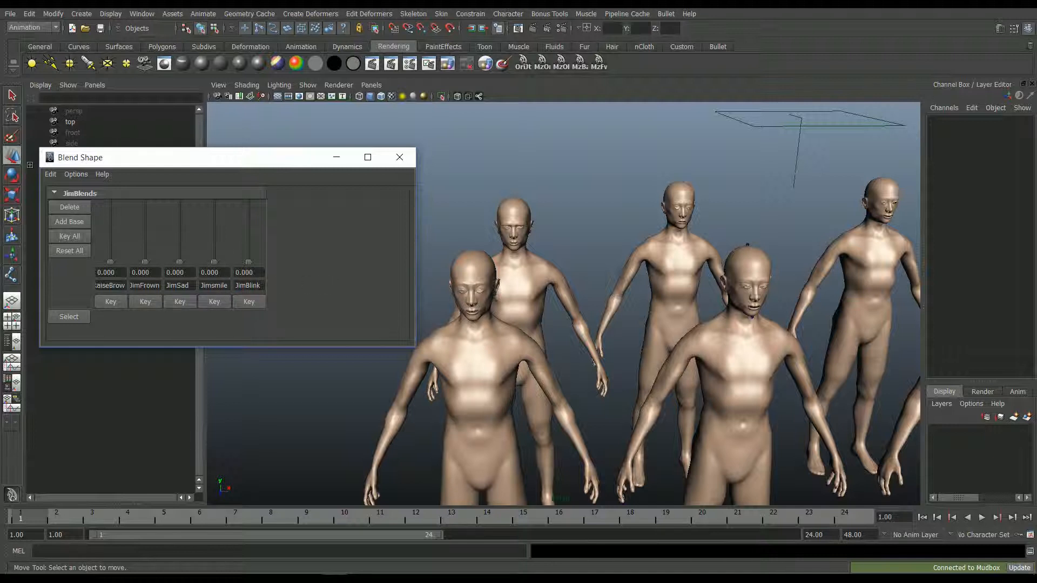
drag(270, 168, 324, 168)
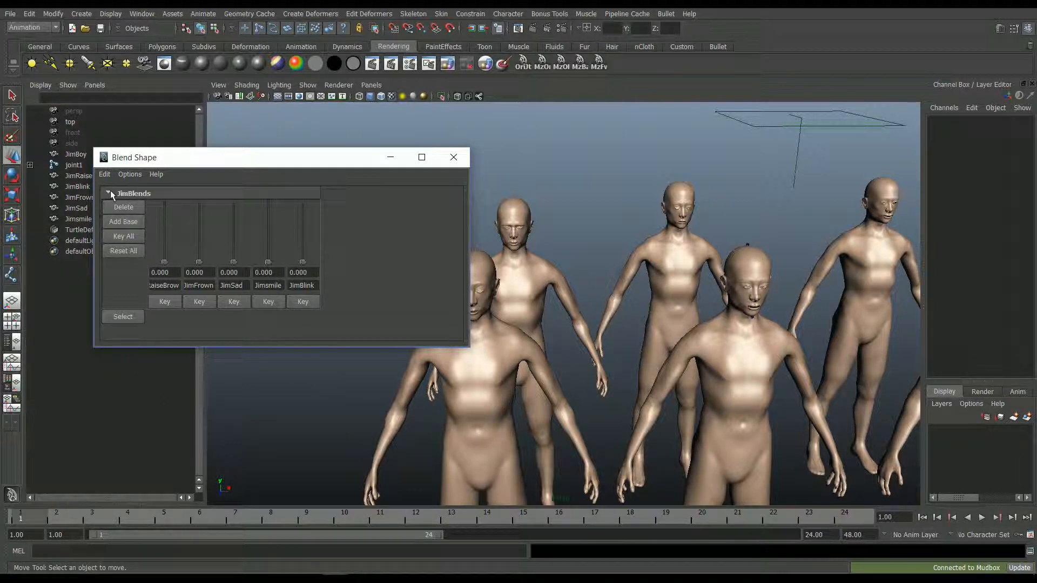
Step: Delete the five expression target meshes, keeping only the original JimBoy mesh
alt+drag(523, 288, 603, 304)
scroll(532, 349, down, 2)
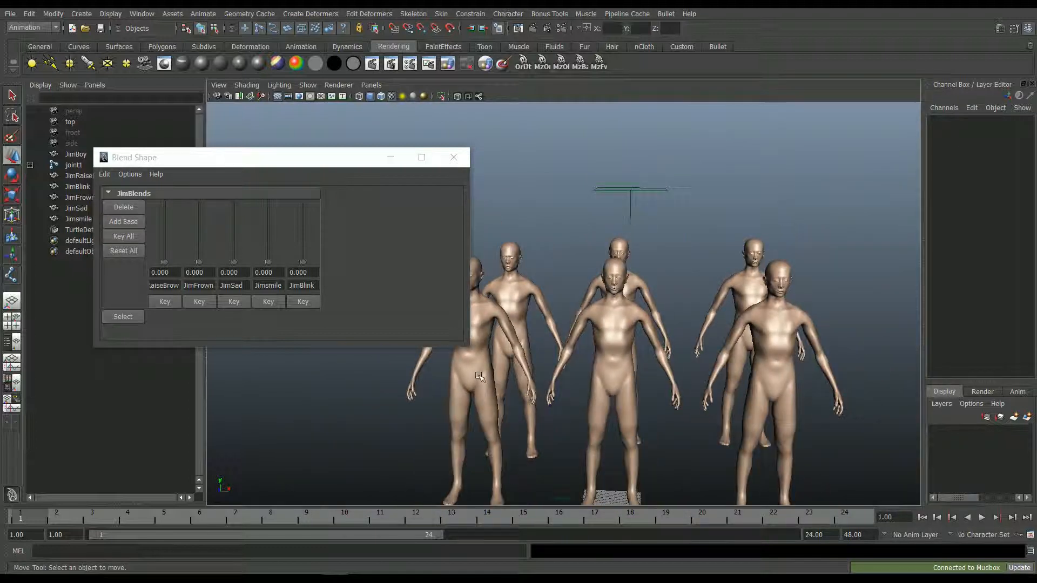
click(478, 374)
shift+click(515, 294)
shift+click(643, 282)
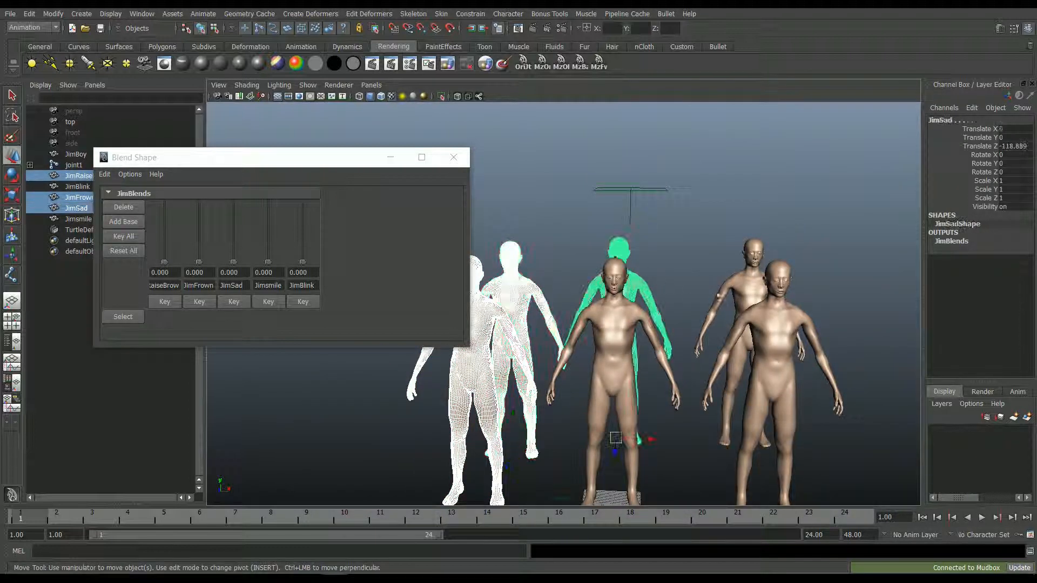
shift+click(756, 314)
shift+click(756, 315)
shift+click(759, 346)
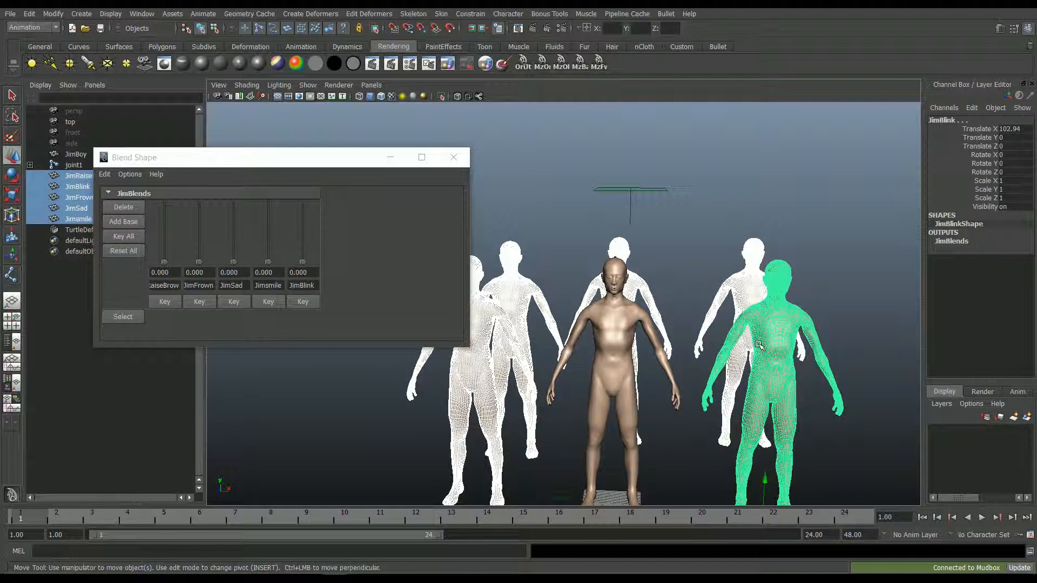
key(Delete)
Step: Test the JimBlends expression weights on JimBoy's face, including raise brow and blink, returning each to 0
scroll(697, 349, up, 6)
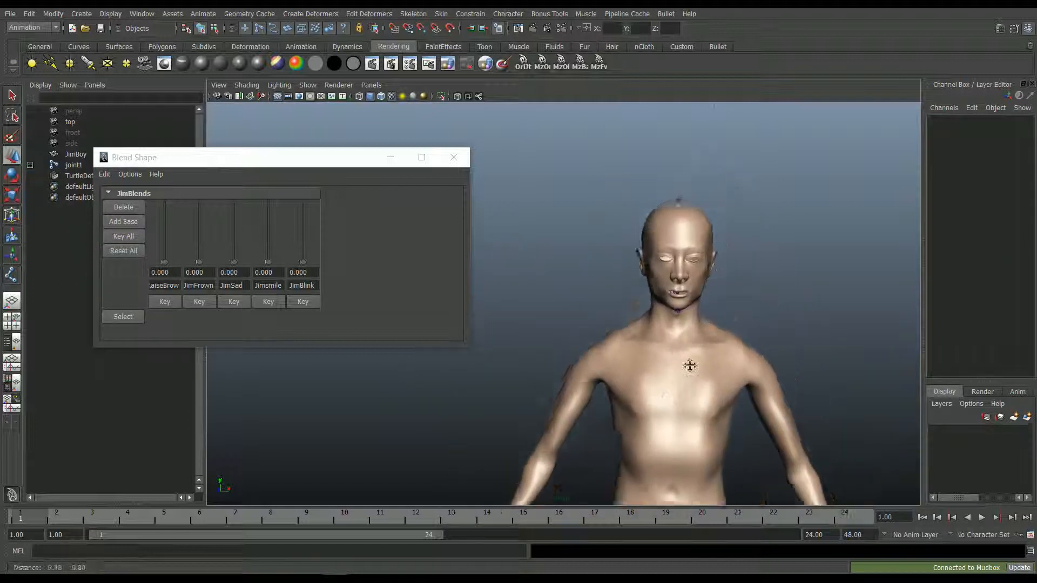
scroll(671, 377, up, 4)
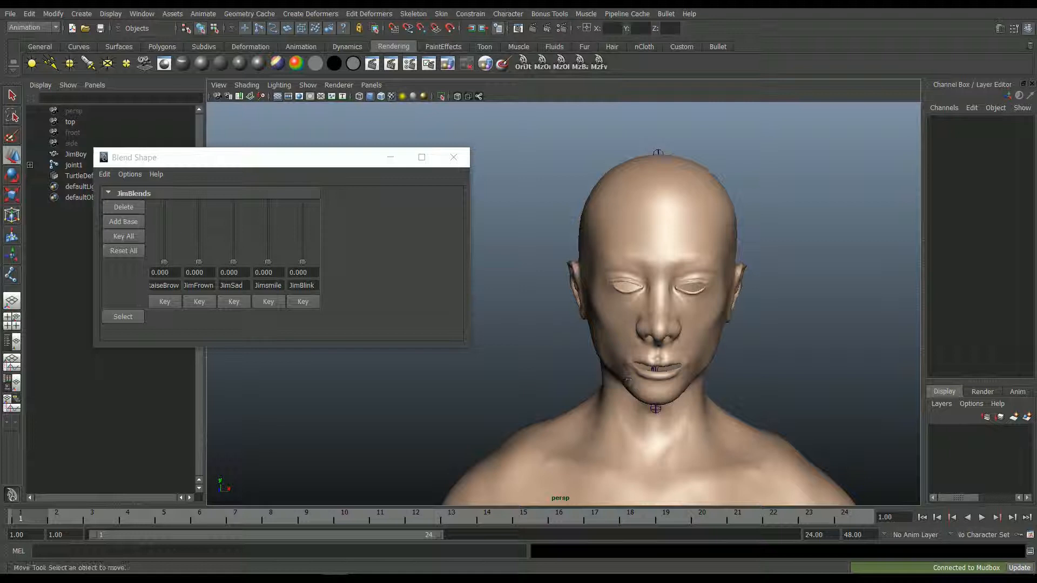
drag(164, 262, 237, 282)
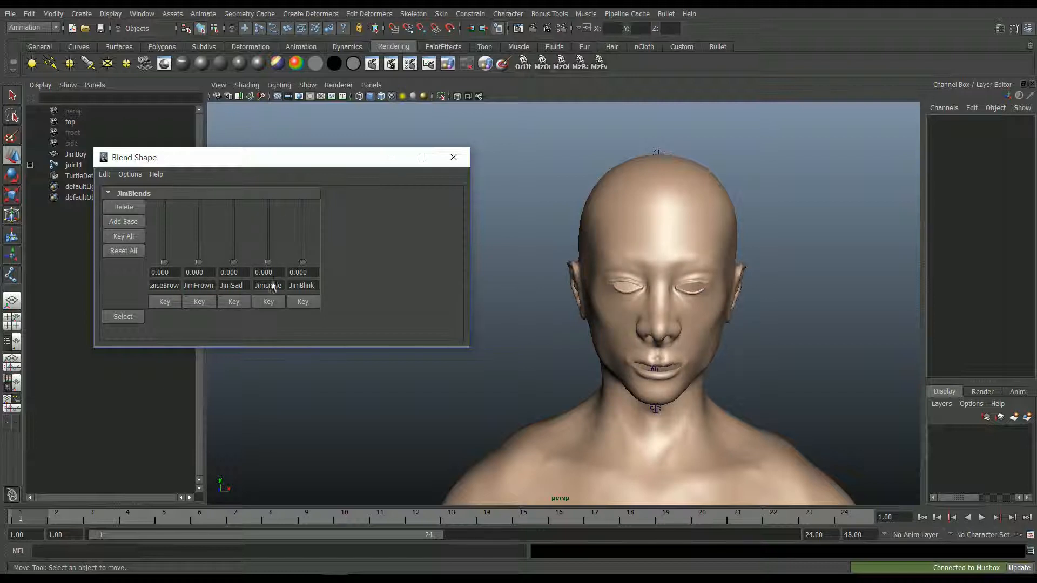
mouse_move(303, 263)
mouse_down()
mouse_move(309, 193)
mouse_move(303, 263)
mouse_up()
Step: Turn on X-ray joints so the skeleton shows through JimBoy's mesh around the head
mouse_move(545, 302)
alt+mouse_down()
mouse_move(501, 324)
mouse_move(731, 371)
mouse_move(646, 319)
mouse_move(627, 328)
mouse_move(570, 312)
mouse_move(600, 304)
mouse_move(546, 305)
alt+mouse_up()
click(479, 97)
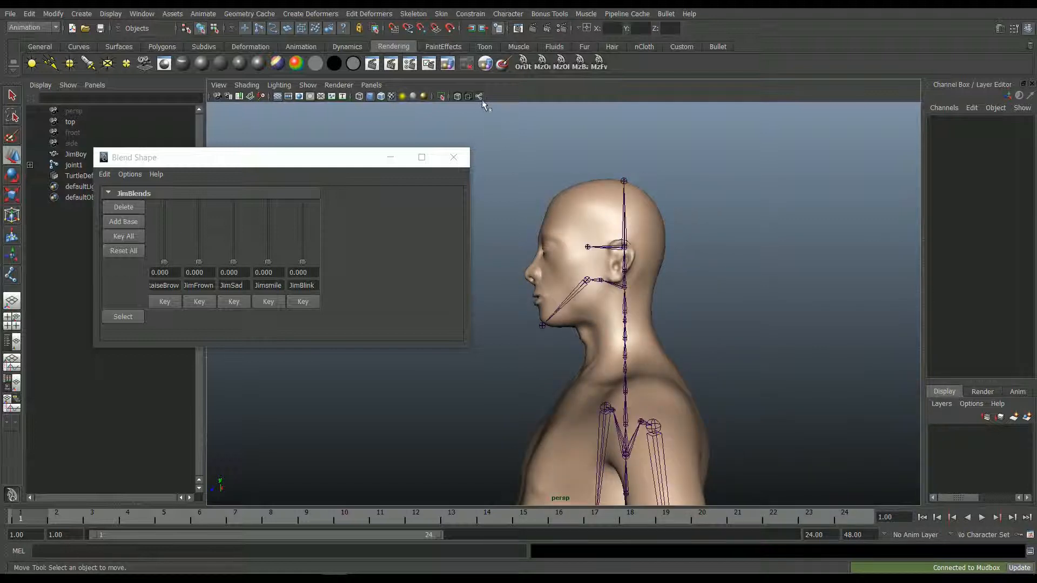
scroll(577, 288, up, 4)
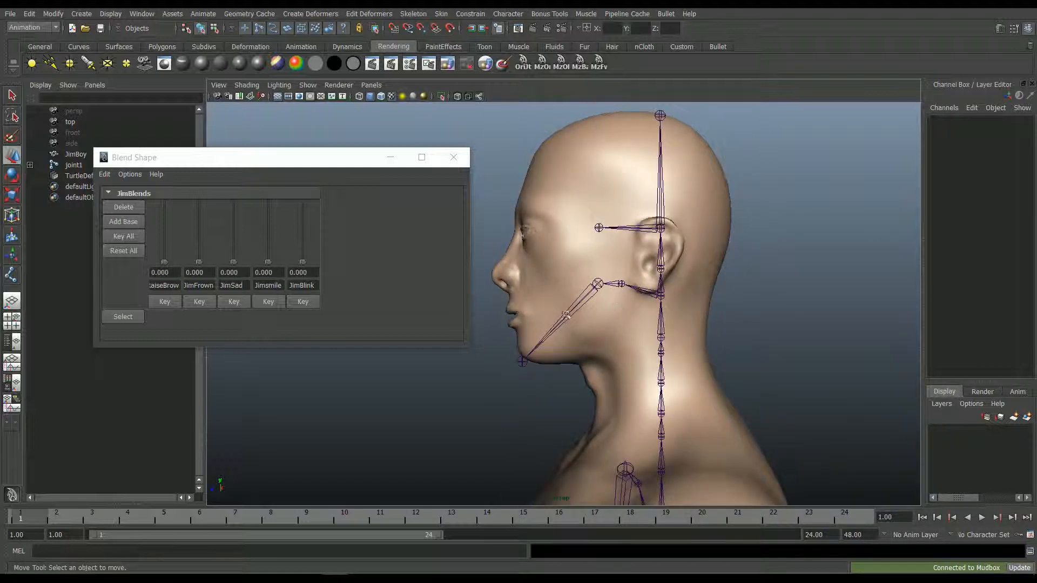
Step: Examine the jaw and head joints inside JimBoy's head from both sides
alt+drag(582, 294, 522, 314)
alt+middle_drag(522, 314, 543, 312)
scroll(543, 312, down, 2)
alt+drag(543, 312, 667, 319)
alt+middle_drag(667, 319, 623, 325)
scroll(611, 337, up, 4)
alt+drag(612, 337, 525, 270)
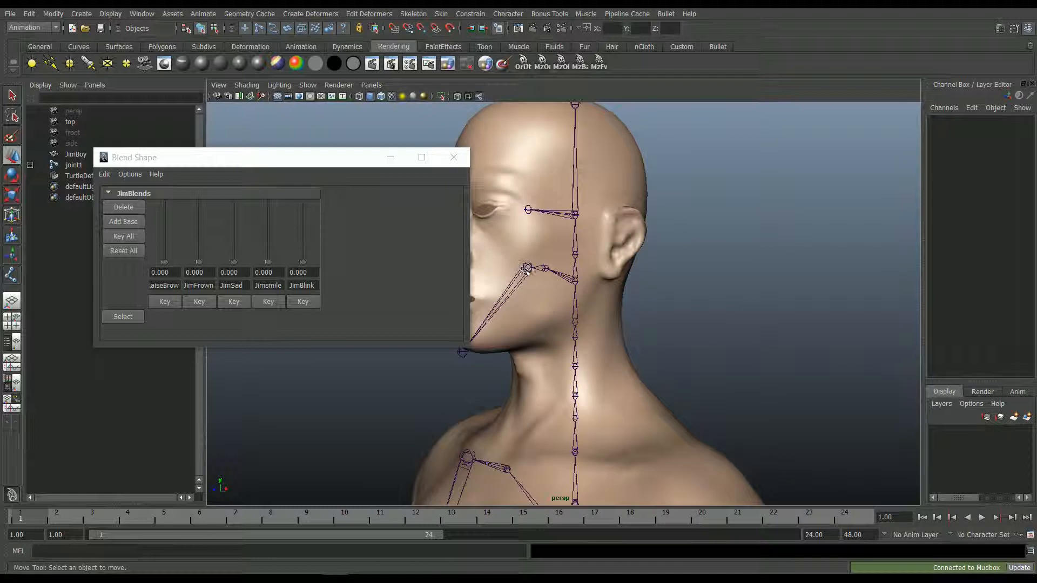
alt+drag(555, 303, 656, 308)
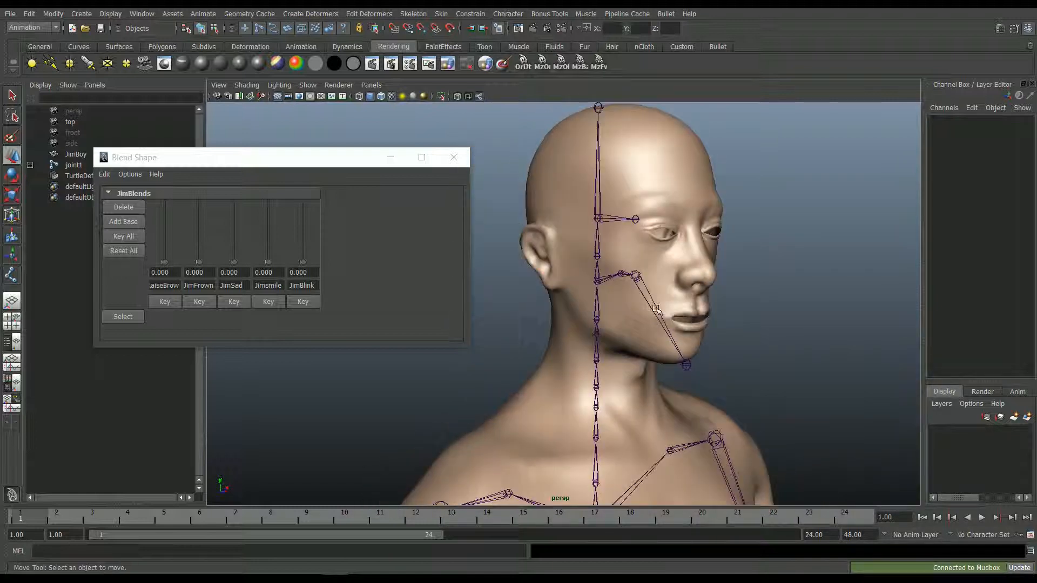